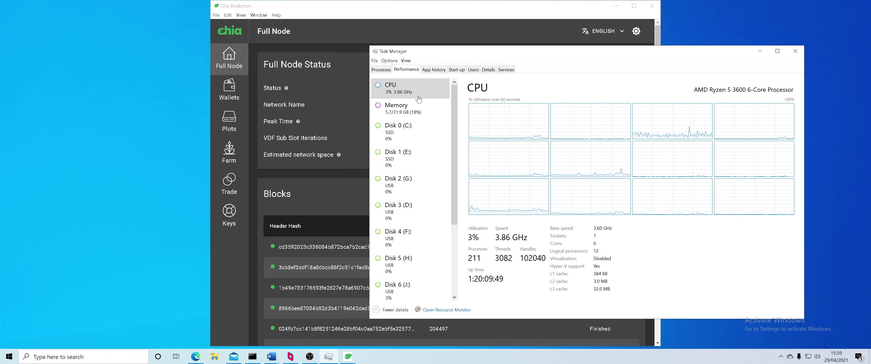
- Show Chia's plot list and place Task Manager beside the plot table
left_click(228, 121)
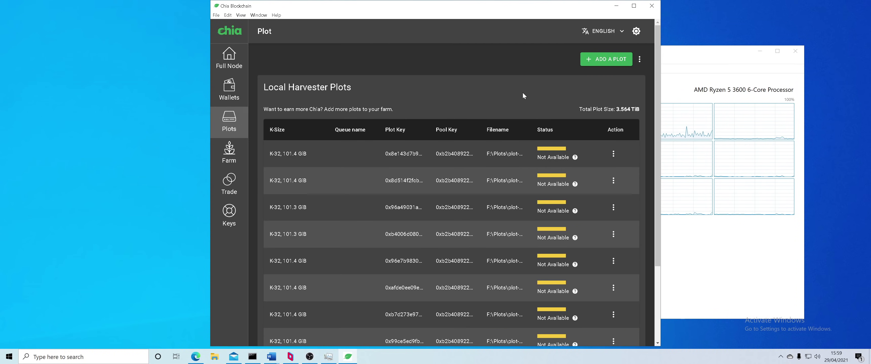
key("alt+Tab")
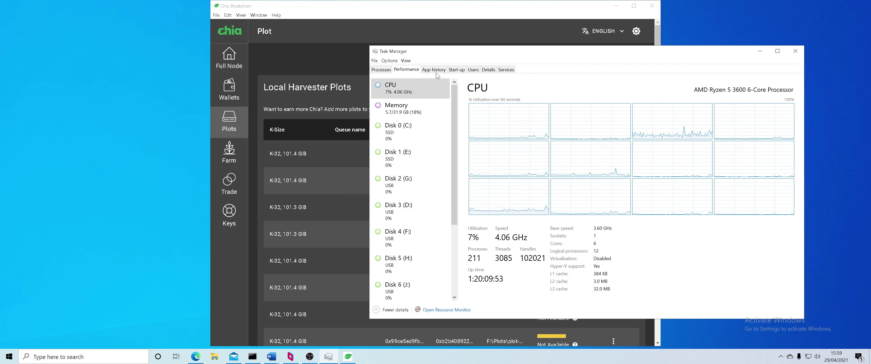
left_click_drag(535, 68, 564, 73)
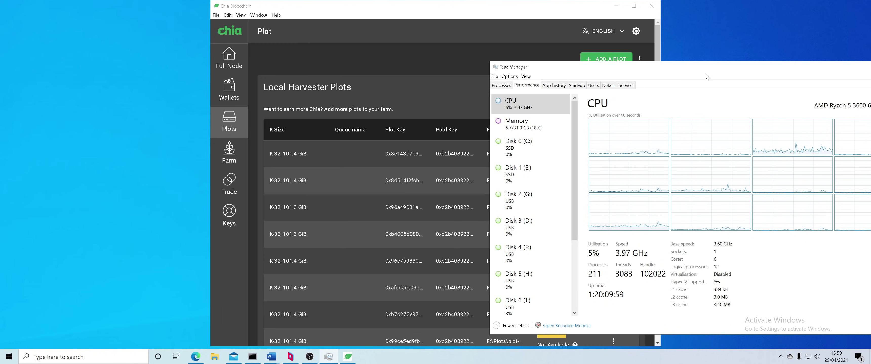
left_click_drag(699, 70, 639, 76)
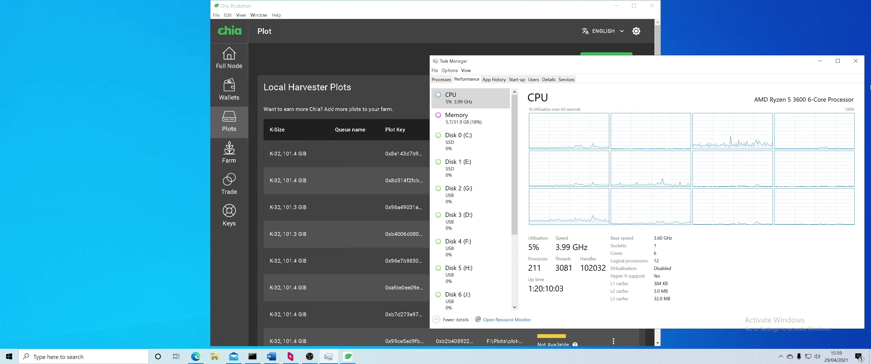
- Reopen Task Manager on its Performance page showing live CPU graphs
left_click(854, 60)
key("ctrl+shift+Escape")
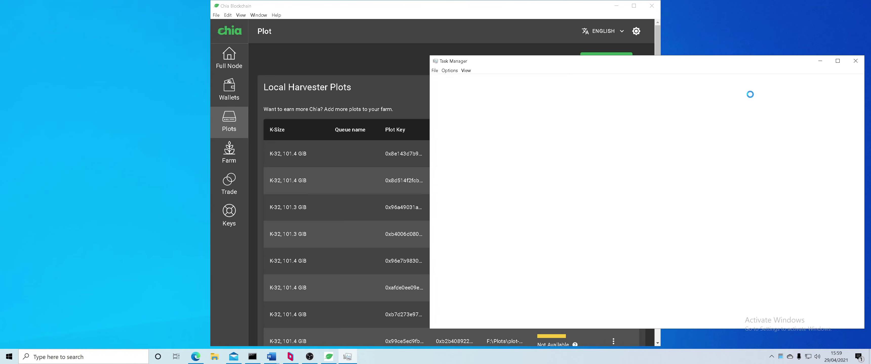
left_click(470, 81)
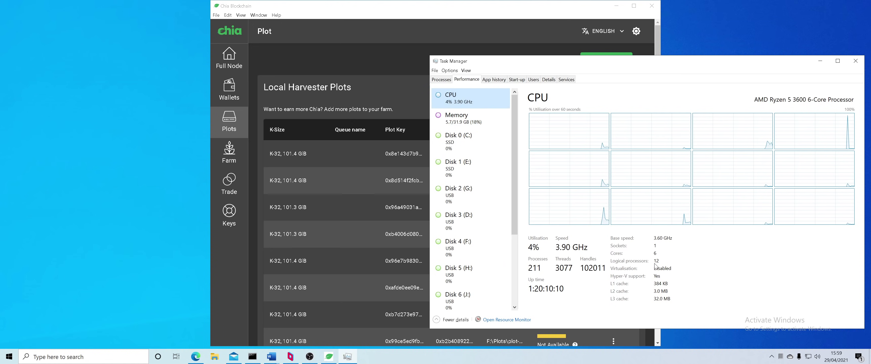
- Check memory use (5.7 of 31.9 GB), then bring Chia's plot list (3.564 TiB) back in front
left_click(479, 119)
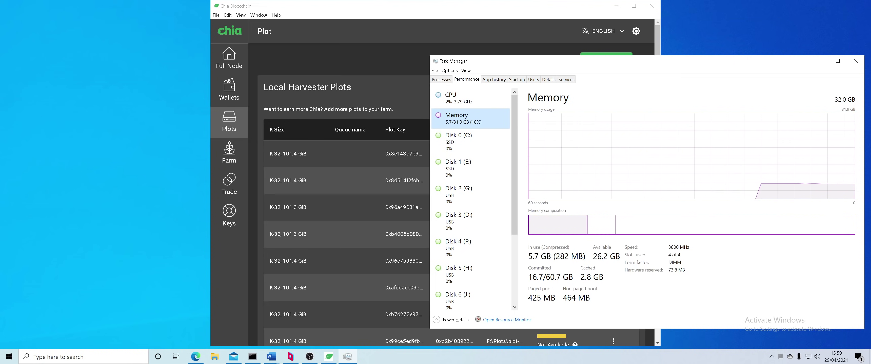
left_click(252, 356)
left_click(253, 356)
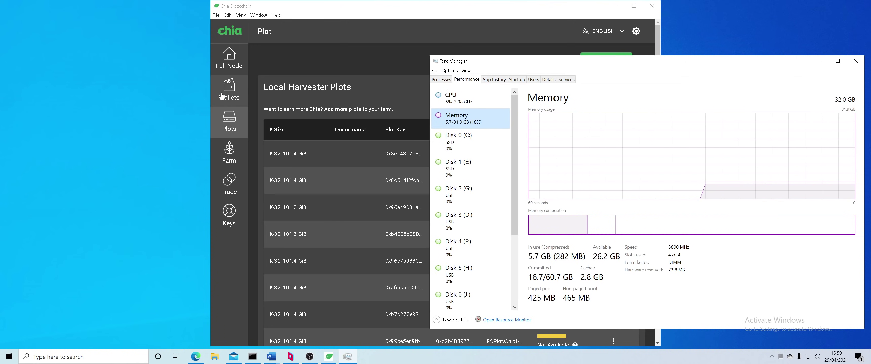
left_click(229, 120)
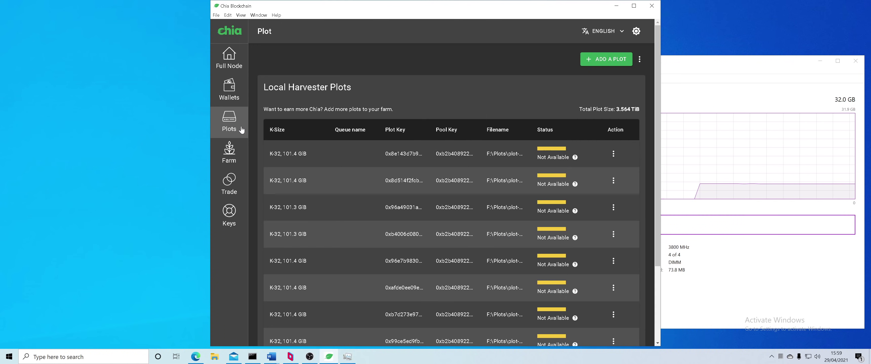
- Start a new plot set to Plot in Parallel, plot count 6, and an 85-minute delay
left_click(603, 60)
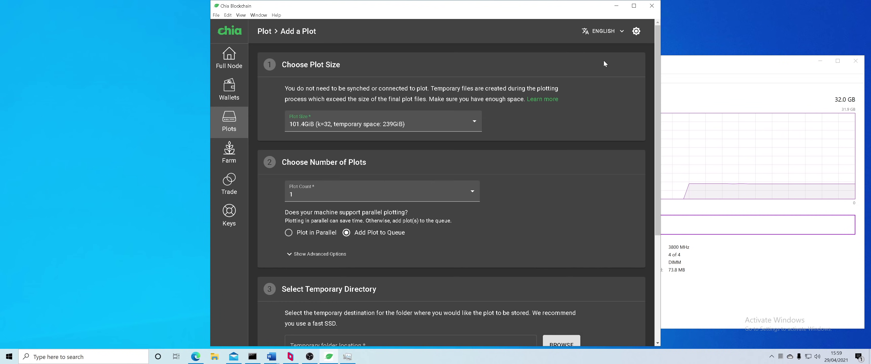
left_click(300, 238)
left_click(319, 198)
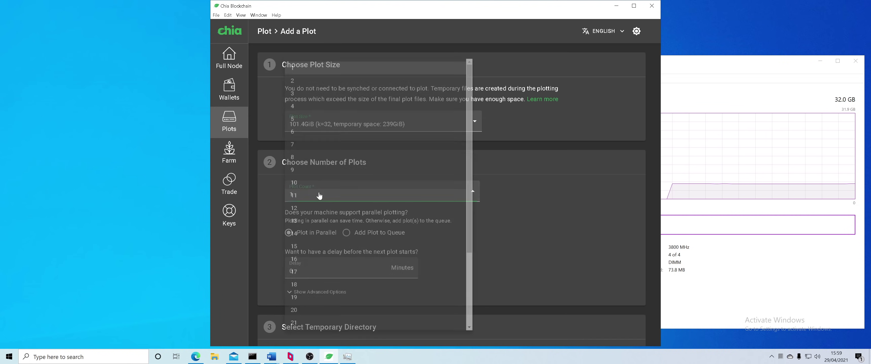
left_click(314, 128)
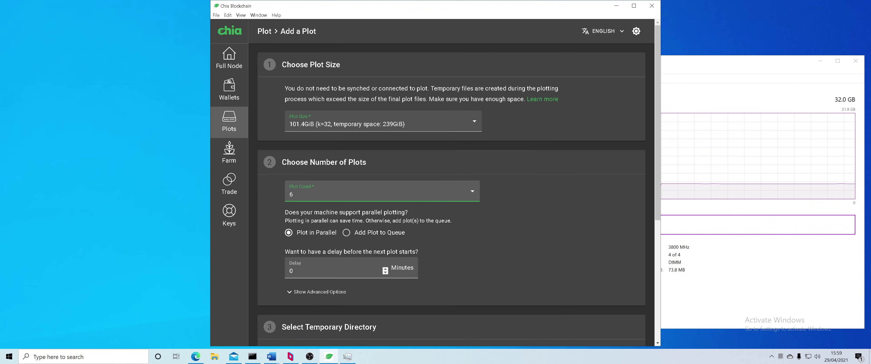
key("Tab")
key("Tab")
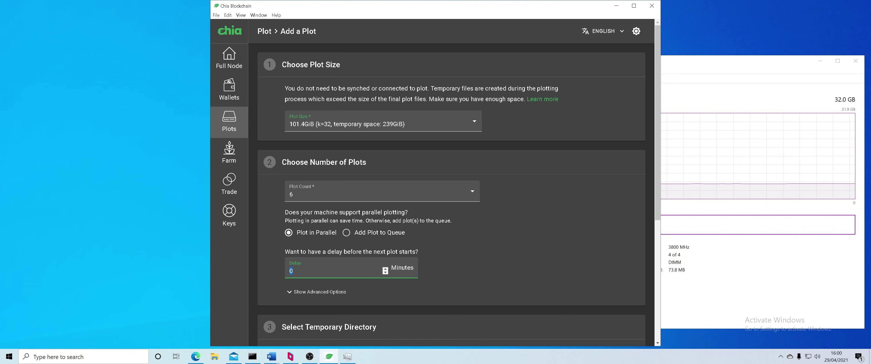
type("85")
- Launch Calculator and compute (1700 + 3200) ÷ 60 ≈ 81.67
key("super")
type("calc")
key("Return")
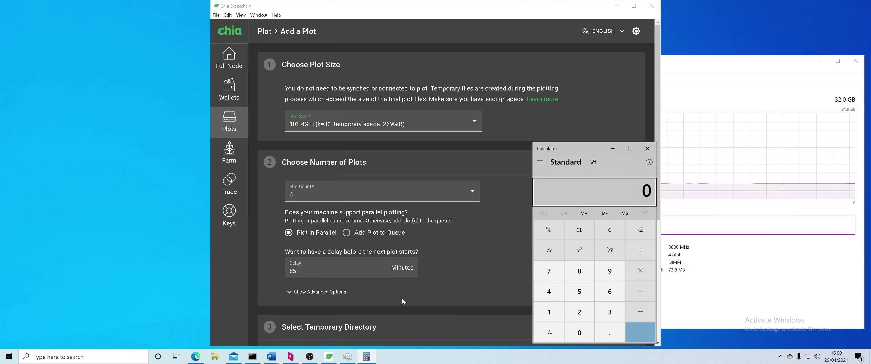
type("1700")
key("plus")
type("3200")
key("Return")
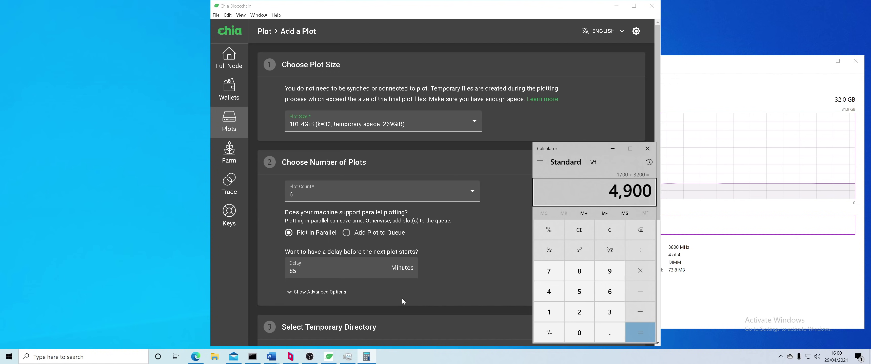
key("slash")
type("60")
key("Return")
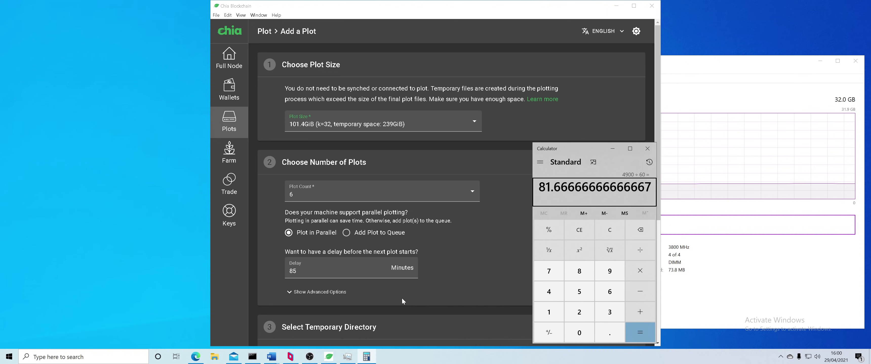
- Clear Calculator and compute 10 × 60 ÷ 7 ≈ 85.71
key("slash")
type("5")
key("BackSpace")
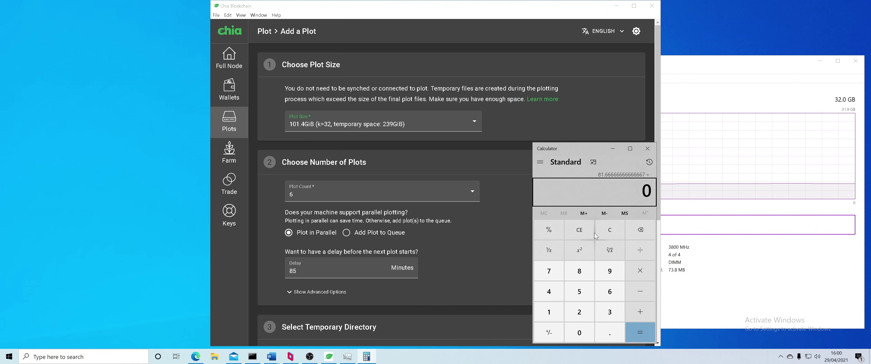
left_click(619, 231)
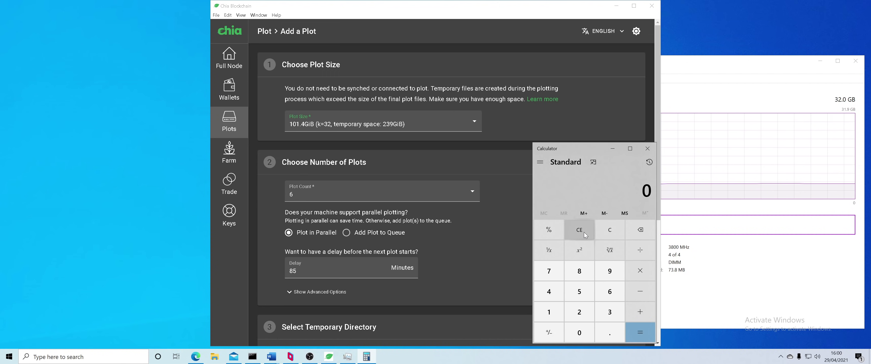
type("10")
type("*60")
key("Return")
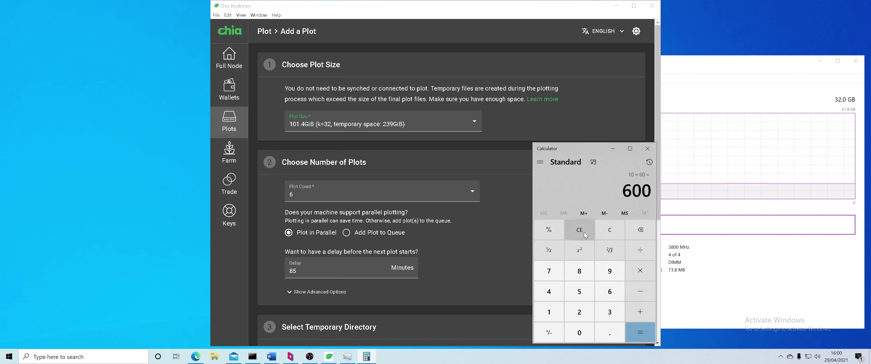
type("/7")
key("Return")
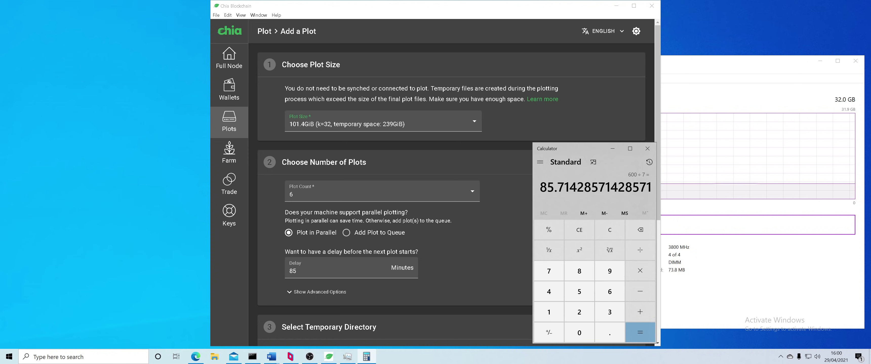
- In the plot form's advanced options, set RAM to 3800 MiB and threads to 12
left_click(338, 271)
left_click(319, 292)
scroll(326, 290, "down", 3)
left_click_drag(305, 200, 283, 197)
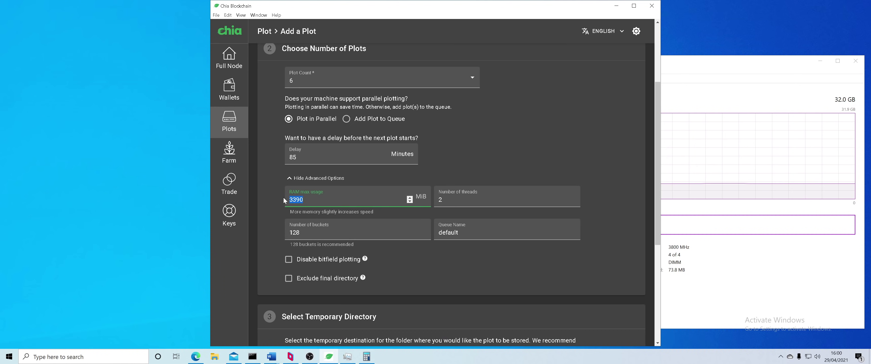
type("3800")
key("Tab")
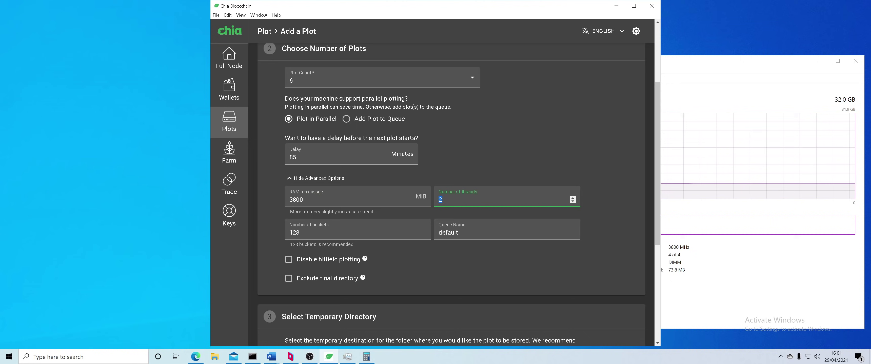
type("12")
- Check Task Manager's CPU graphs and move it further right of the Chia form
left_click(689, 253)
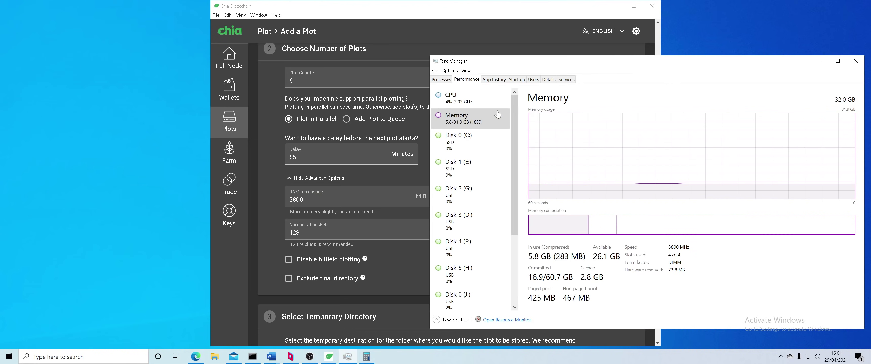
key("Up")
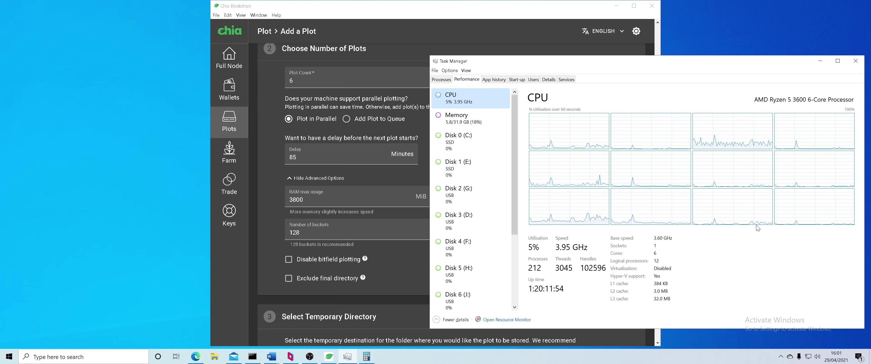
left_click(402, 286)
left_click(673, 261)
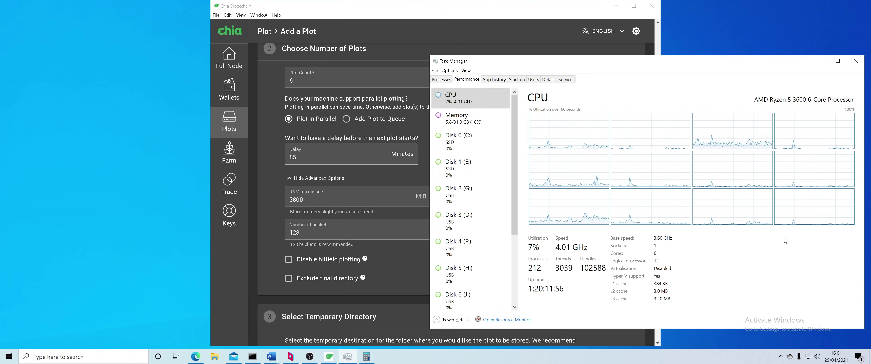
left_click_drag(508, 67, 579, 69)
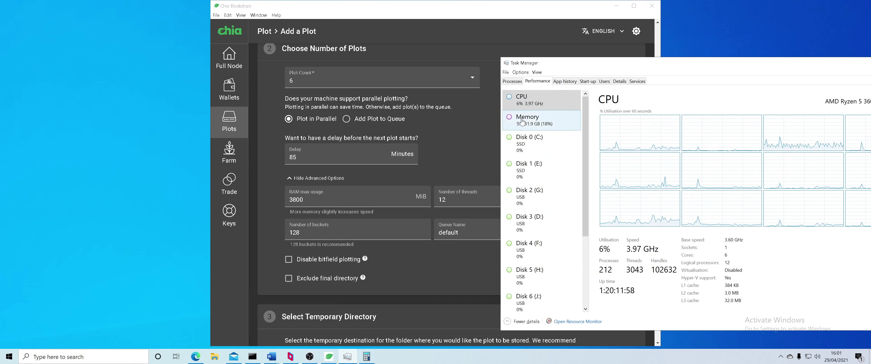
left_click(464, 170)
- Keep 128 buckets and leave the queue name as 'default'
scroll(465, 196, "up", 1)
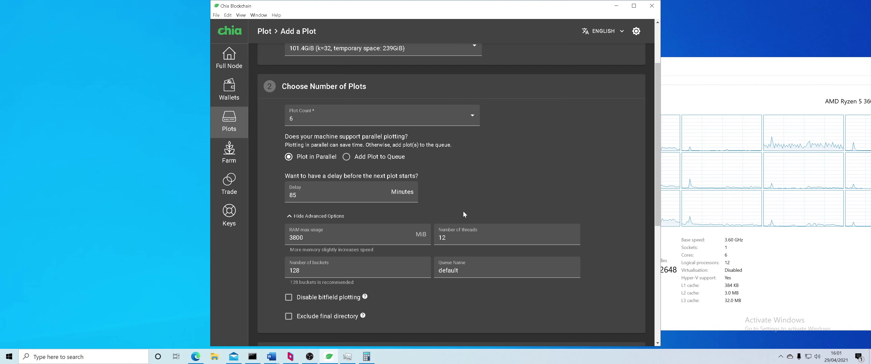
scroll(464, 212, "down", 2)
double_click(448, 194)
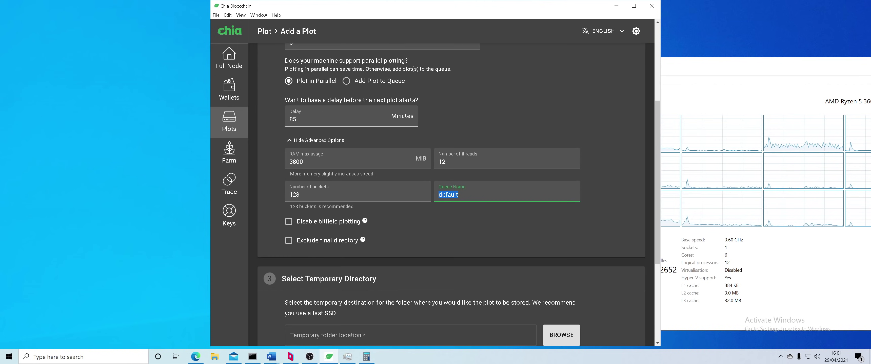
scroll(447, 189, "up", 3)
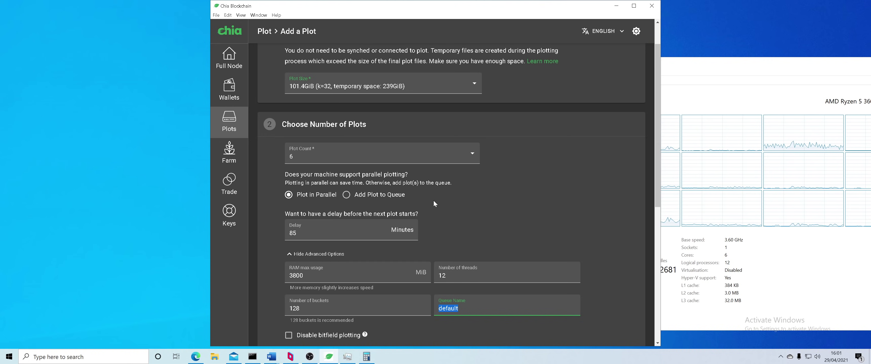
scroll(436, 203, "down", 2)
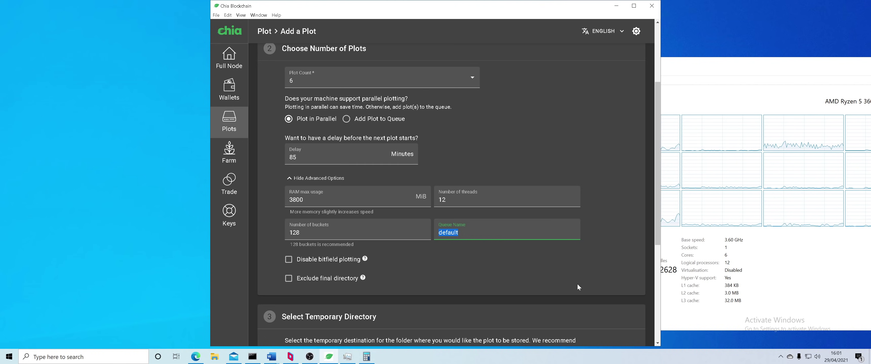
left_click(598, 300)
- Set the temporary directory to Temp (E:)
scroll(515, 292, "down", 2)
scroll(515, 293, "up", 3)
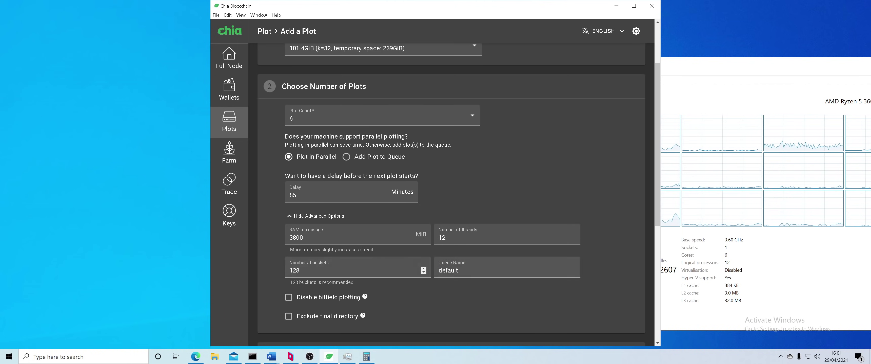
scroll(515, 293, "down", 3)
left_click(515, 298)
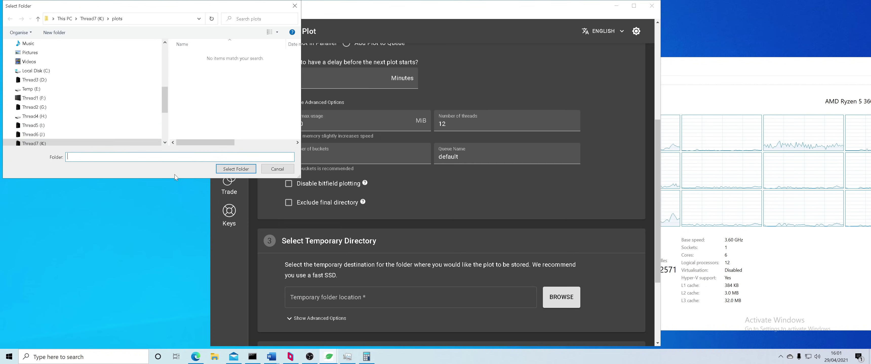
left_click(64, 90)
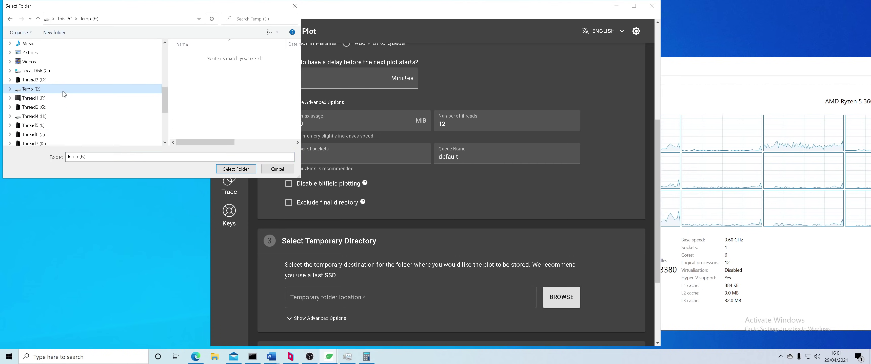
left_click(235, 169)
- Set the final directory to the plots folder on Thread7 (K:)
scroll(271, 247, "down", 3)
left_click(561, 296)
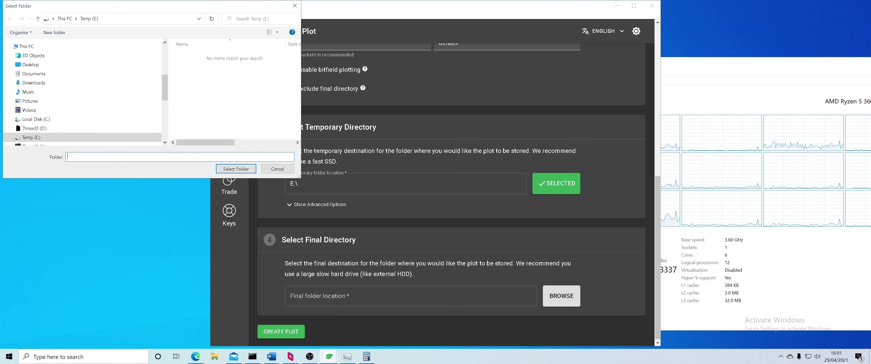
scroll(81, 144, "down", 2)
left_click(79, 136)
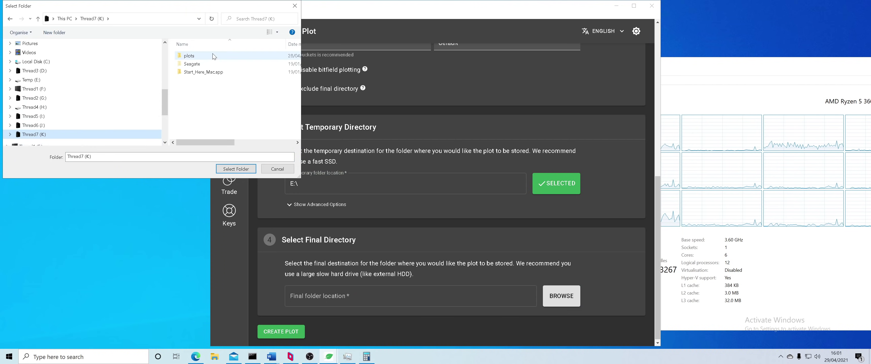
double_click(210, 55)
left_click(235, 169)
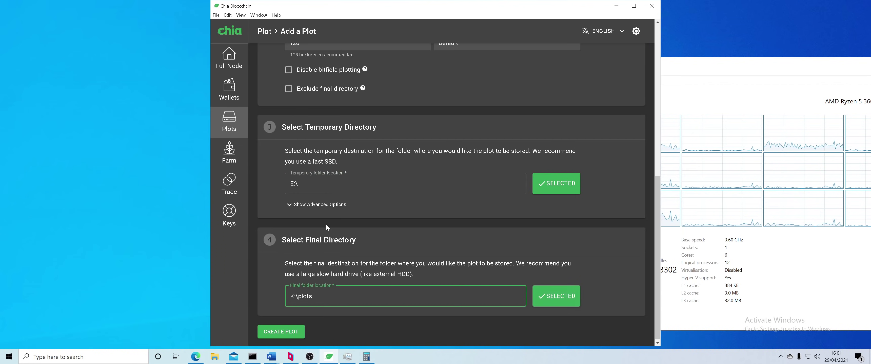
scroll(311, 196, "up", 5)
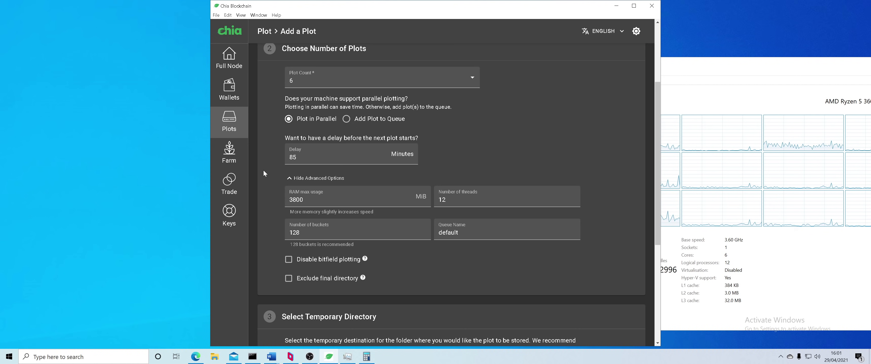
scroll(282, 238, "down", 4)
scroll(282, 270, "down", 1)
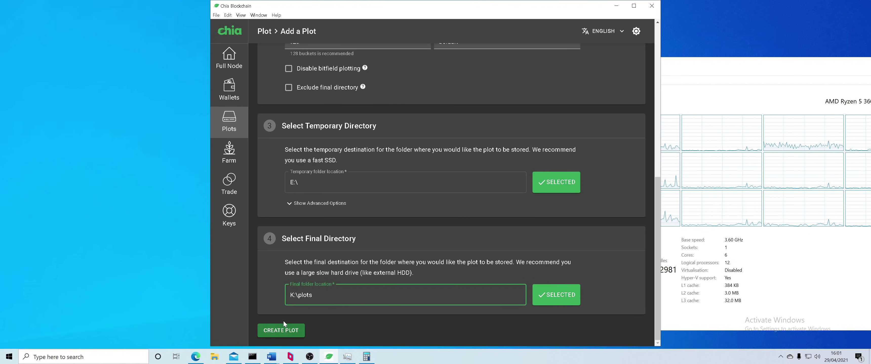
- Create the six plots and view the first plot's log
left_click(283, 327)
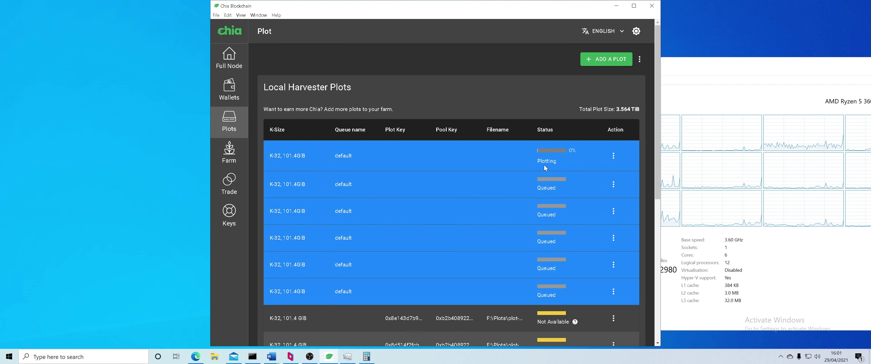
left_click(614, 156)
left_click(630, 149)
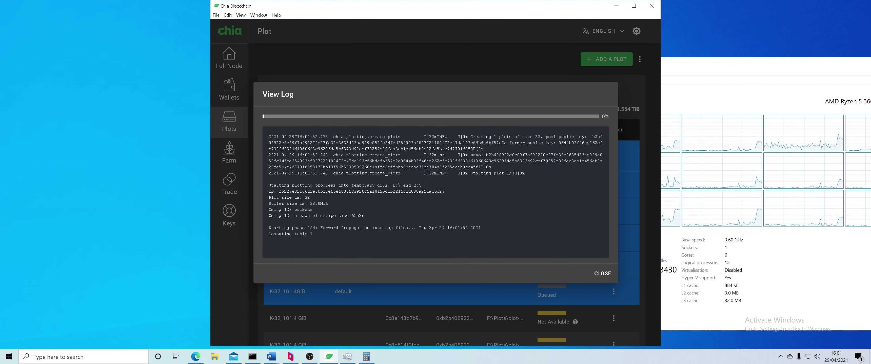
left_click(603, 274)
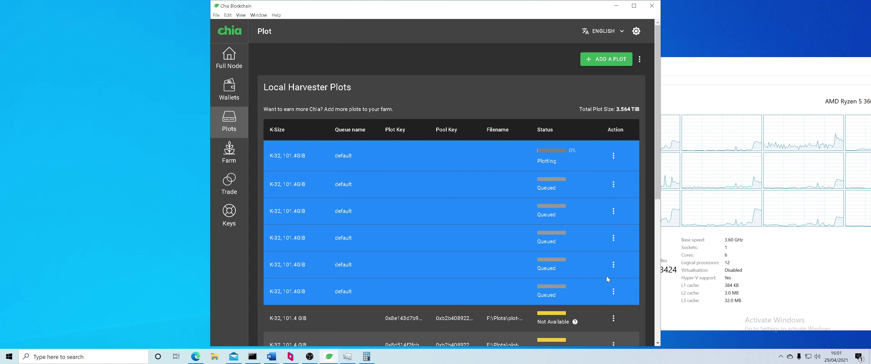
- Reopen the first plot's log several times to monitor its progress
left_click(614, 156)
left_click(608, 159)
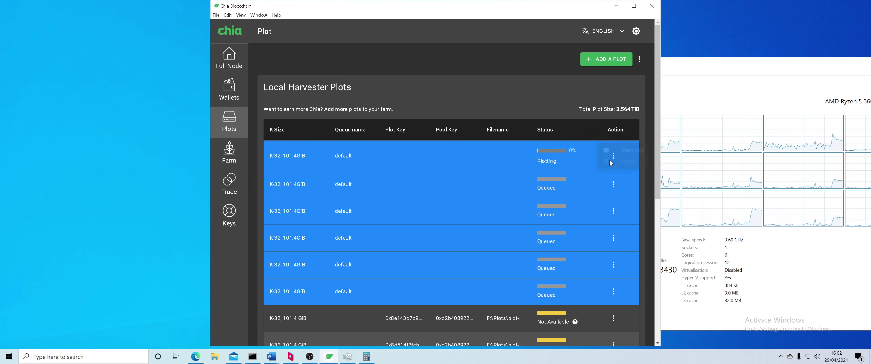
left_click(614, 156)
left_click(622, 150)
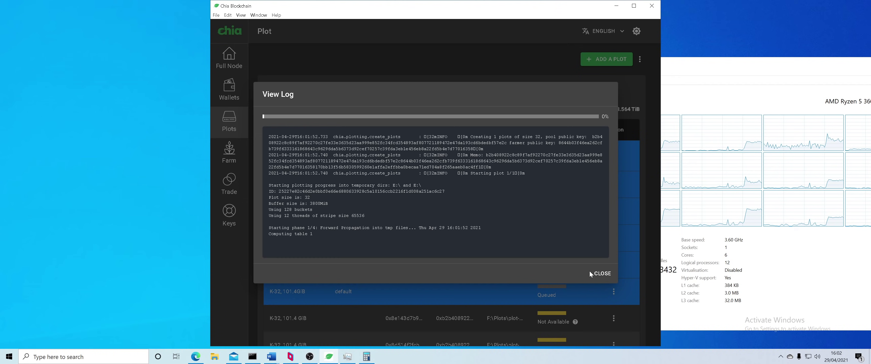
left_click(601, 274)
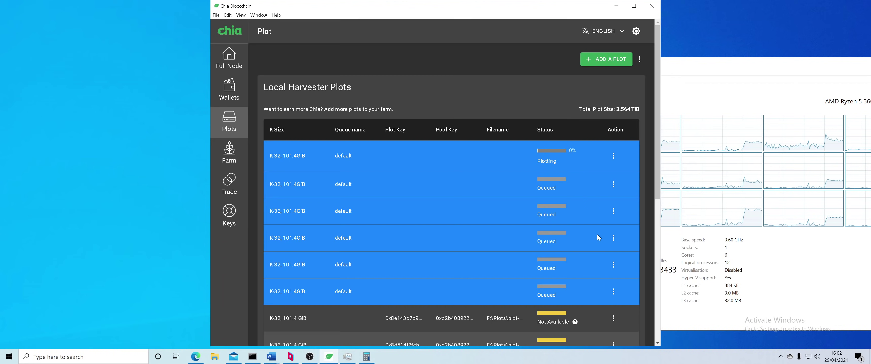
left_click(613, 159)
left_click(620, 149)
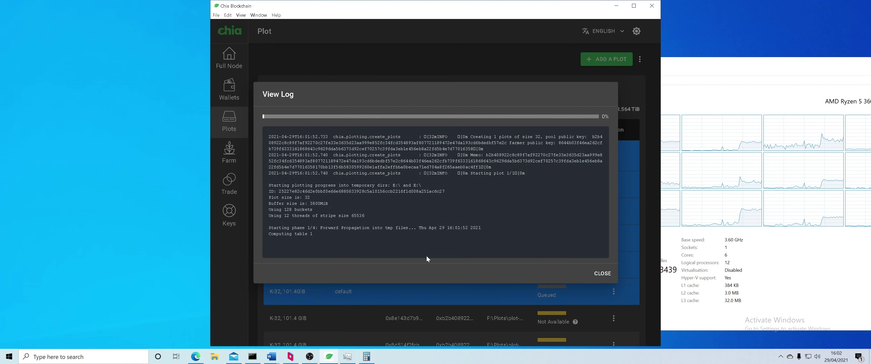
left_click(592, 272)
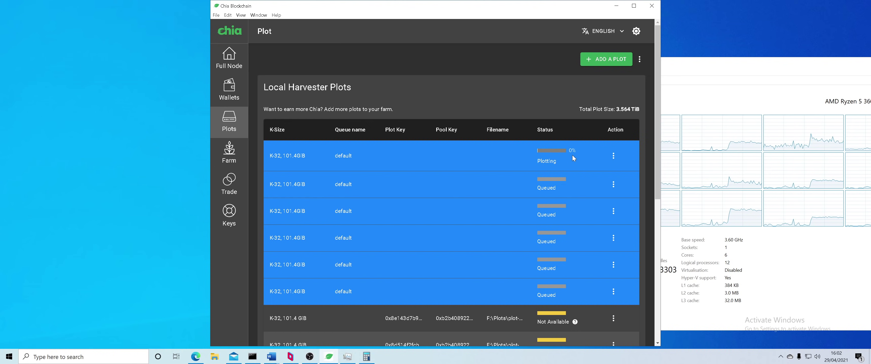
left_click(613, 156)
left_click(623, 150)
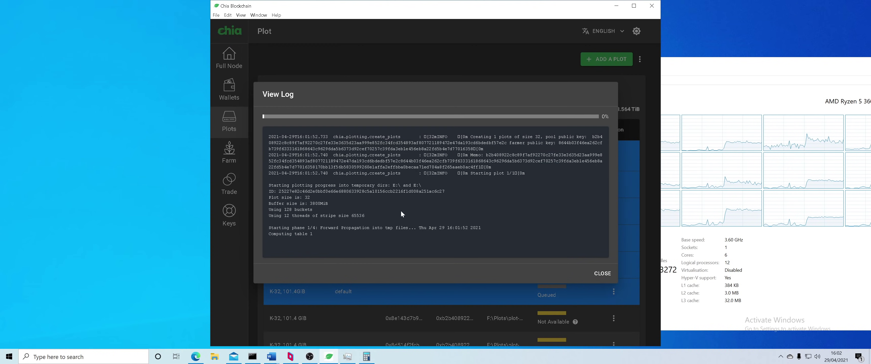
left_click(609, 277)
- Clear the 600 ÷ 7 result in Calculator and recheck the first plot's log
left_click(366, 357)
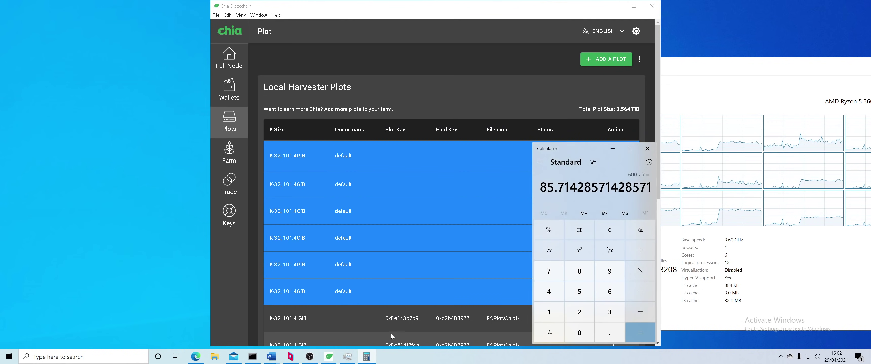
left_click(579, 230)
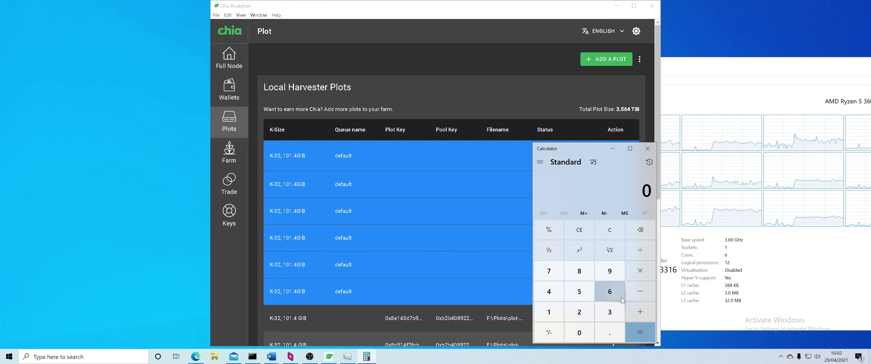
left_click(441, 215)
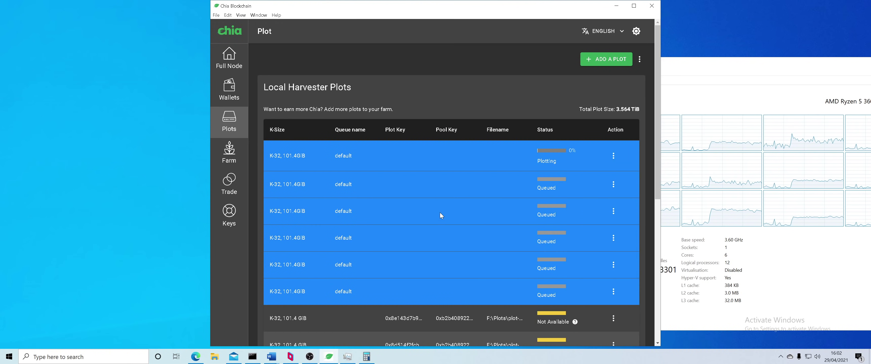
left_click(613, 156)
left_click(620, 148)
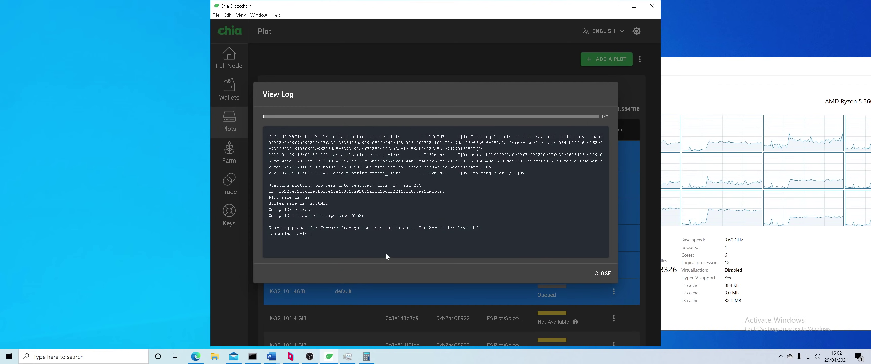
left_click(602, 273)
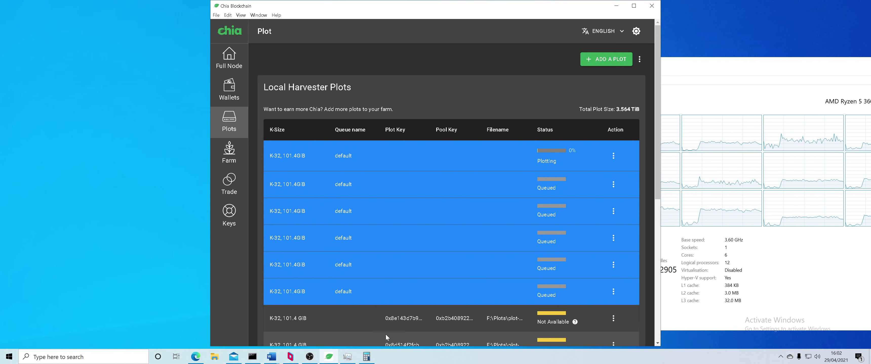
- Enter 600 × in Calculator, then hide the Parsec window
left_click(366, 356)
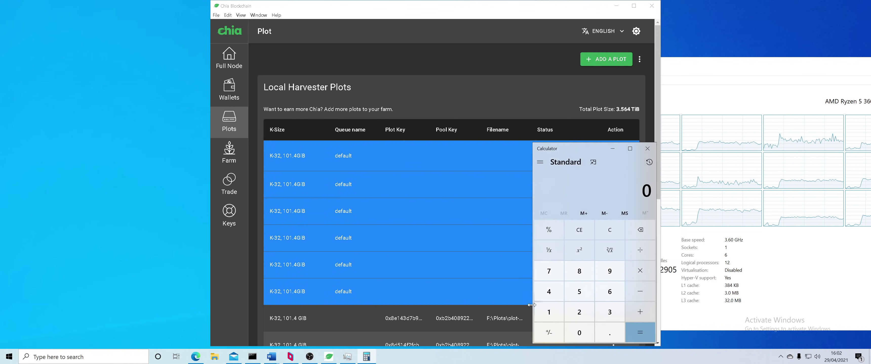
left_click(588, 292)
left_click(618, 238)
left_click(609, 292)
left_click(579, 333)
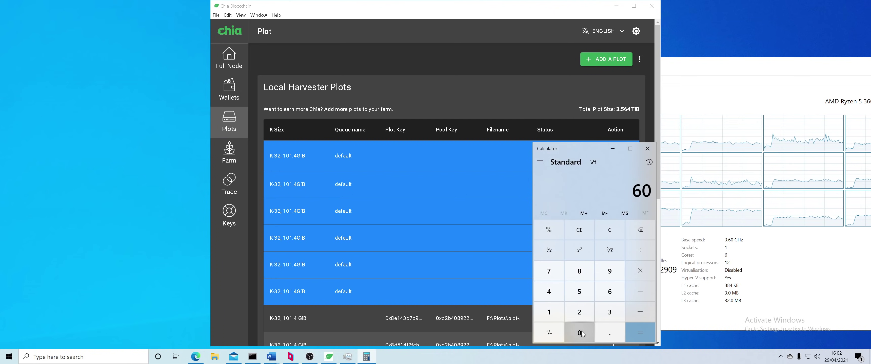
left_click(579, 333)
left_click(636, 277)
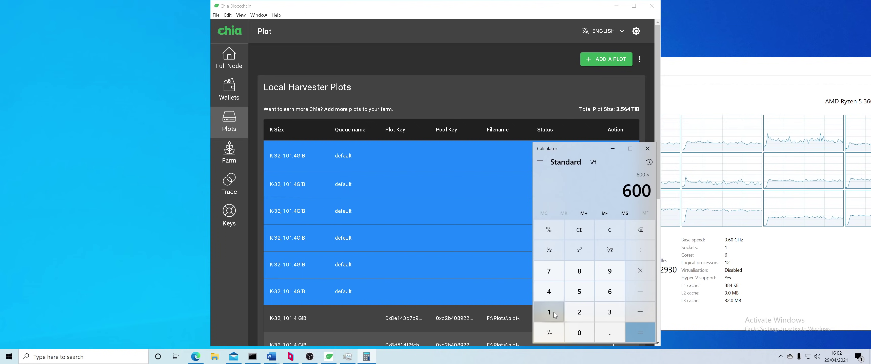
left_click(290, 357)
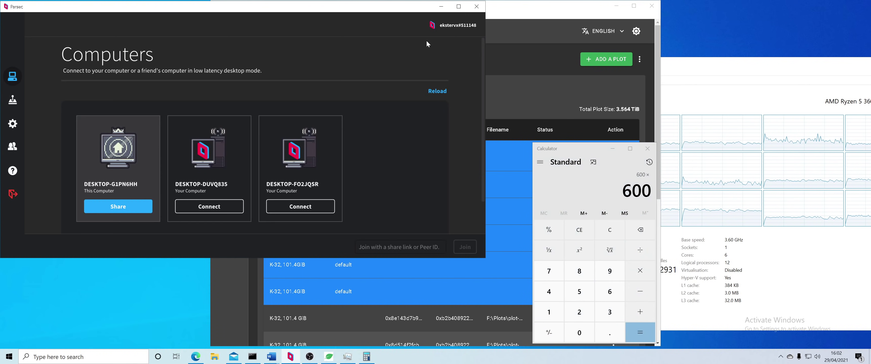
left_click(441, 6)
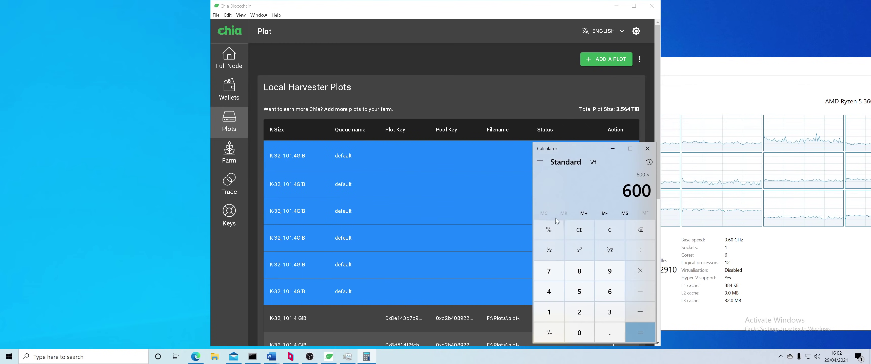
- Calculate 600 × 60 = 36,000, then clear and calculate 600 × 2 = 1,200
left_click(614, 294)
left_click(579, 332)
left_click(639, 332)
left_click(587, 231)
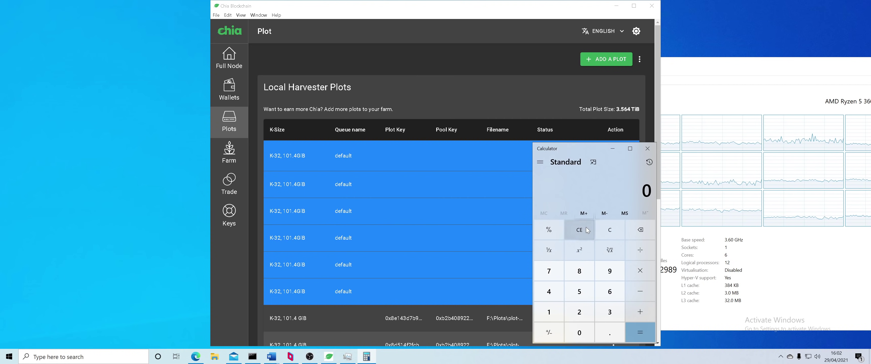
left_click(609, 292)
left_click(580, 332)
left_click(581, 327)
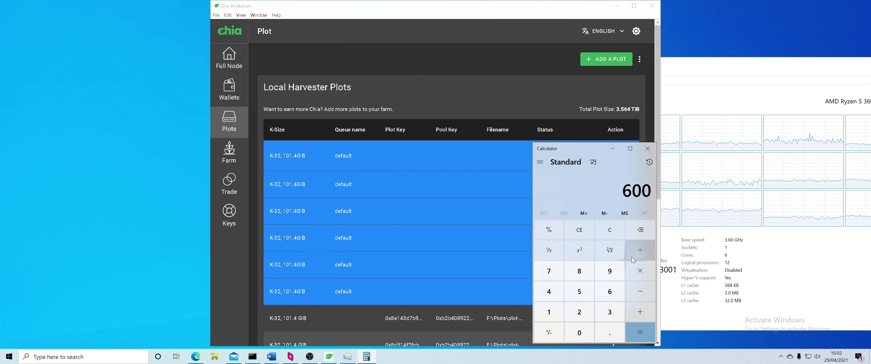
left_click(645, 276)
left_click(579, 312)
left_click(640, 332)
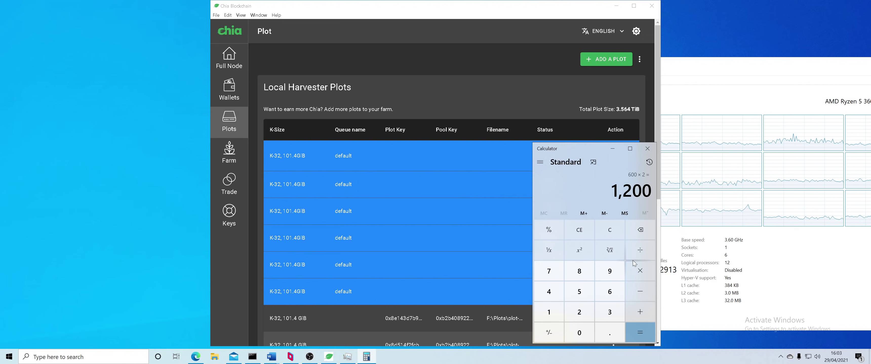
- Compute 1200 × 60, then clear and compute 1200 ÷ 60 = 20
left_click(639, 272)
left_click(619, 293)
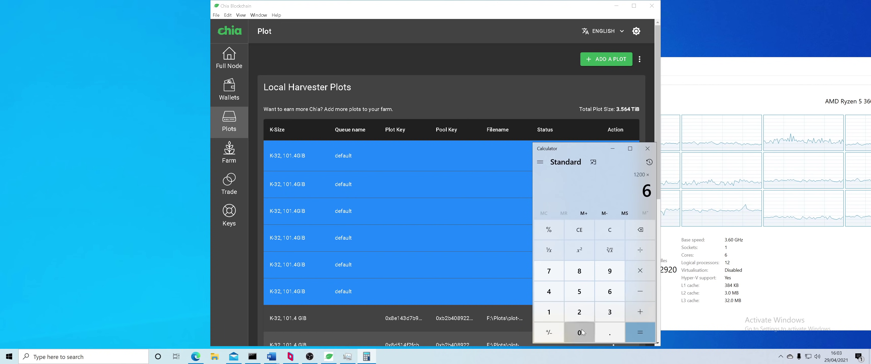
left_click(582, 329)
left_click(639, 329)
left_click(609, 230)
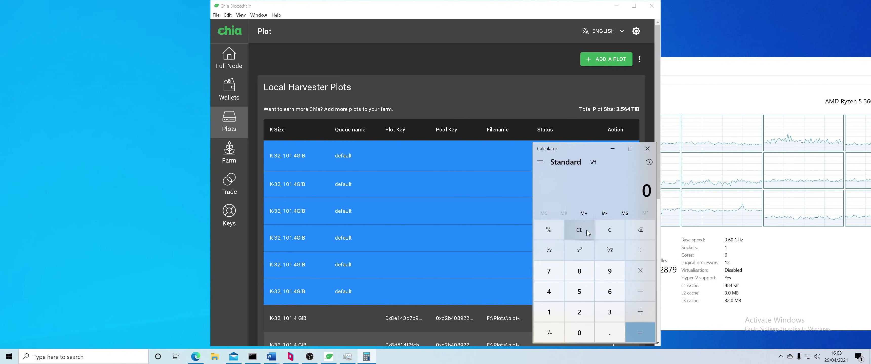
left_click(549, 312)
left_click(579, 312)
left_click(588, 326)
left_click(589, 325)
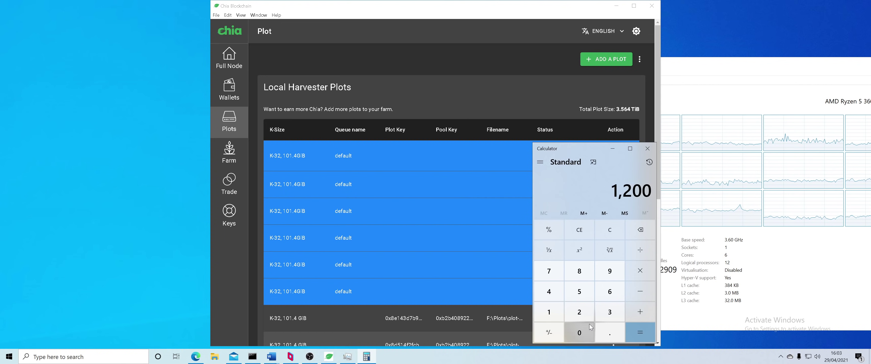
left_click(644, 257)
left_click(609, 292)
left_click(579, 332)
left_click(635, 329)
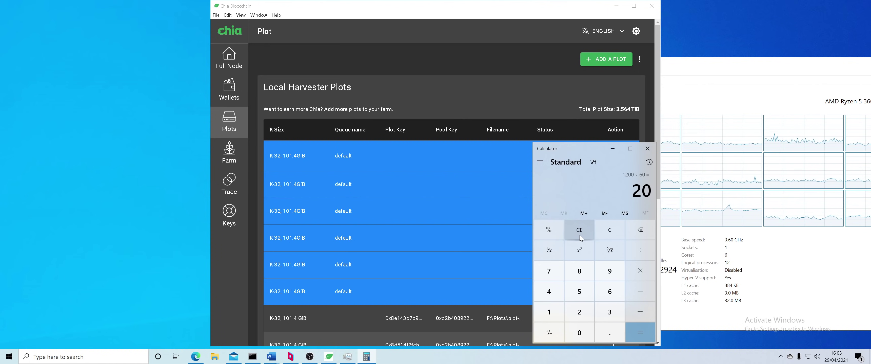
- Compute 20 ÷ 4 = 5, then 5 × 60 = 300
left_click(606, 236)
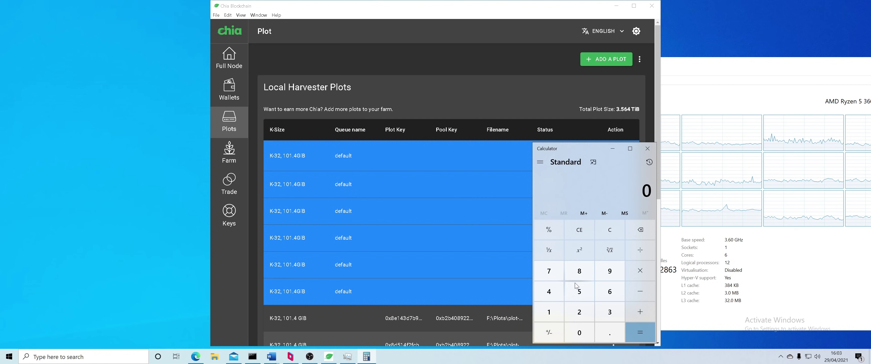
left_click(586, 315)
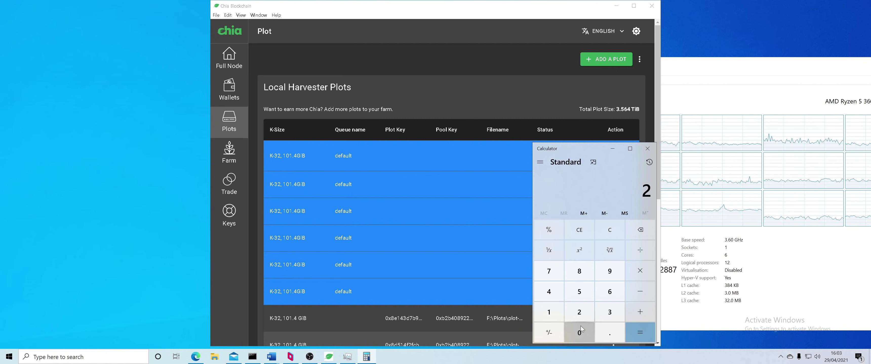
left_click(581, 330)
left_click(640, 250)
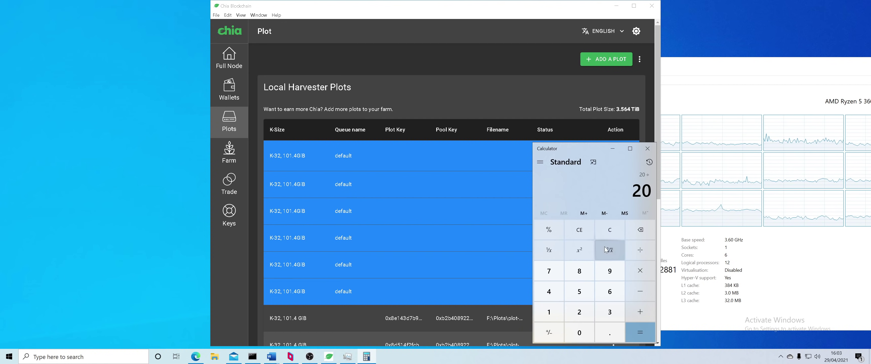
left_click(548, 291)
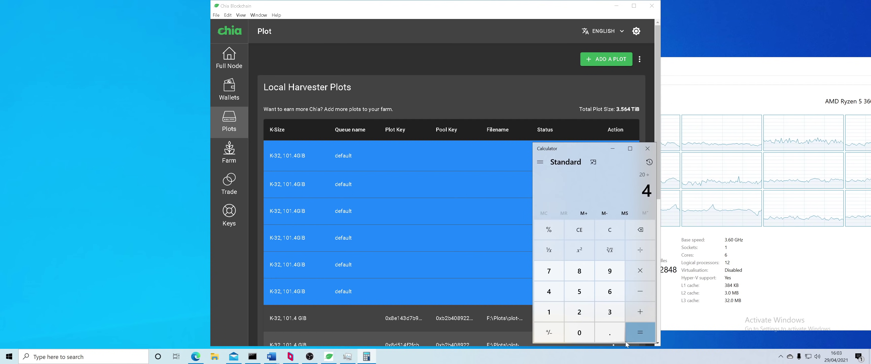
left_click(639, 333)
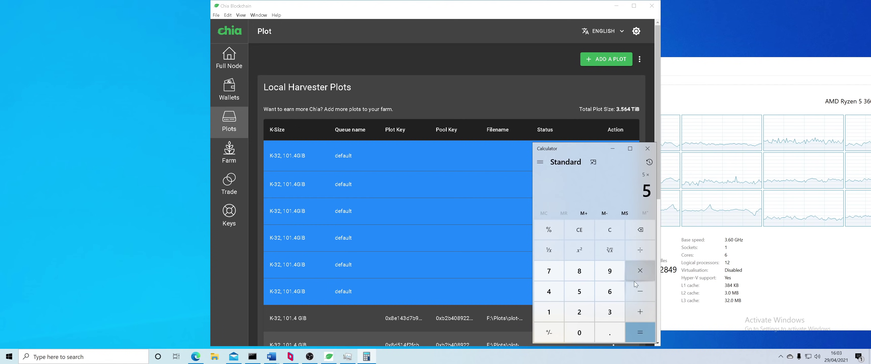
left_click(610, 291)
left_click(588, 332)
left_click(640, 333)
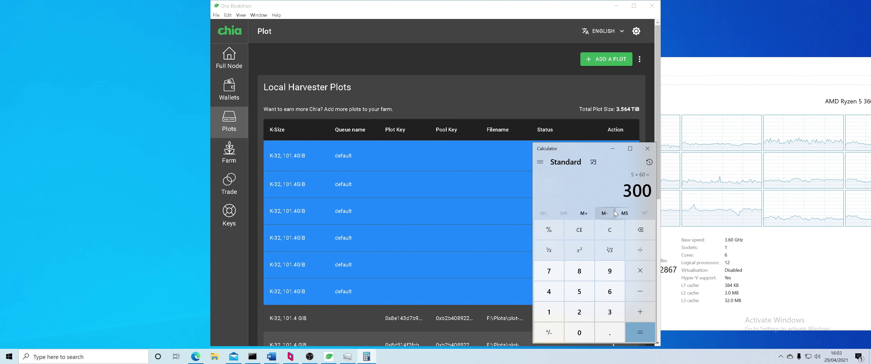
- Close Calculator and move Task Manager out of the way
left_click(647, 149)
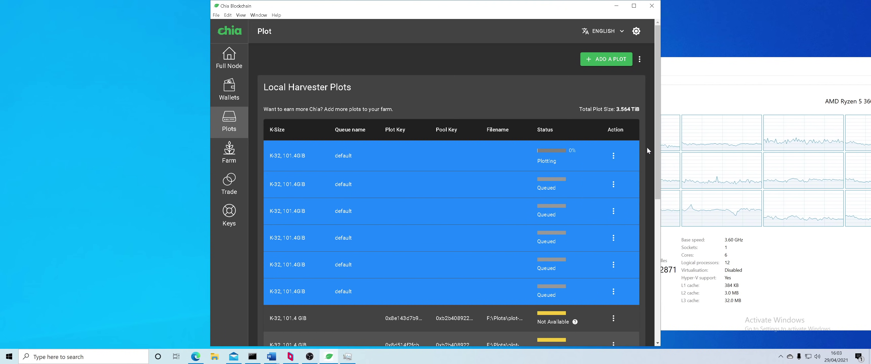
left_click(705, 150)
left_click_drag(631, 64, 487, 66)
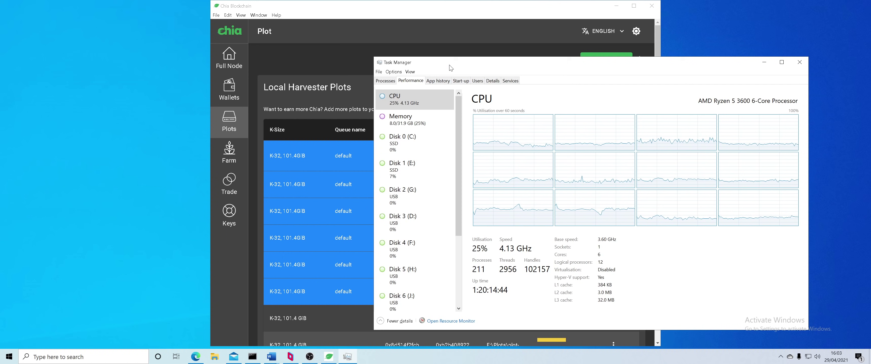
left_click_drag(451, 67, 620, 70)
- View the running plot's log, showing phase 1 at 0%, then return to the plot list
left_click(614, 154)
left_click(614, 154)
left_click(597, 192)
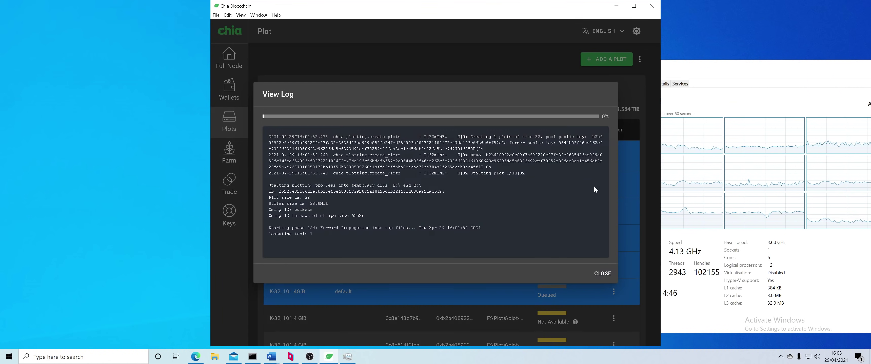
left_click(608, 277)
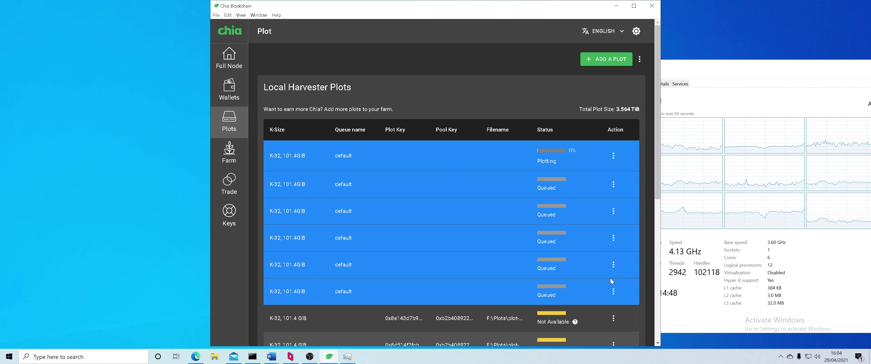
left_click(721, 295)
left_click(503, 233)
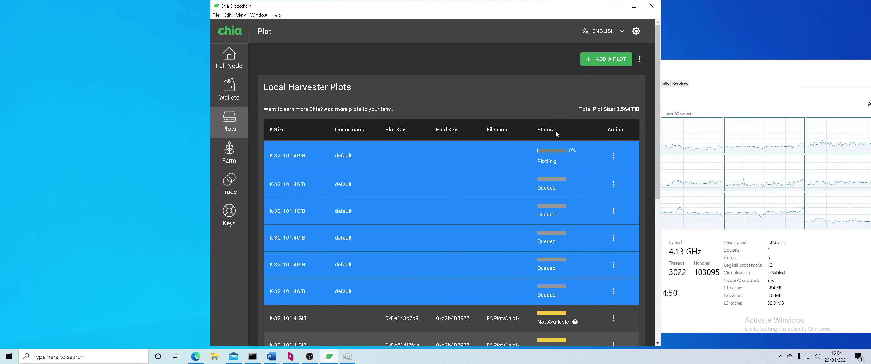
- Start a new plot and step through the advanced RAM, threads and queue name fields
left_click(605, 63)
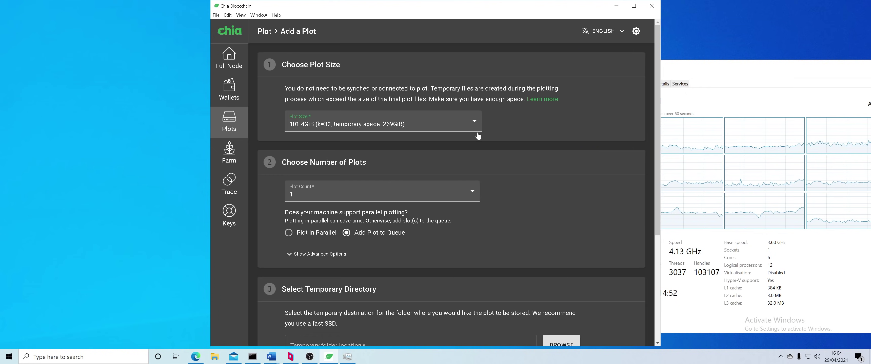
left_click(323, 258)
scroll(297, 250, "down", 1)
key("Tab")
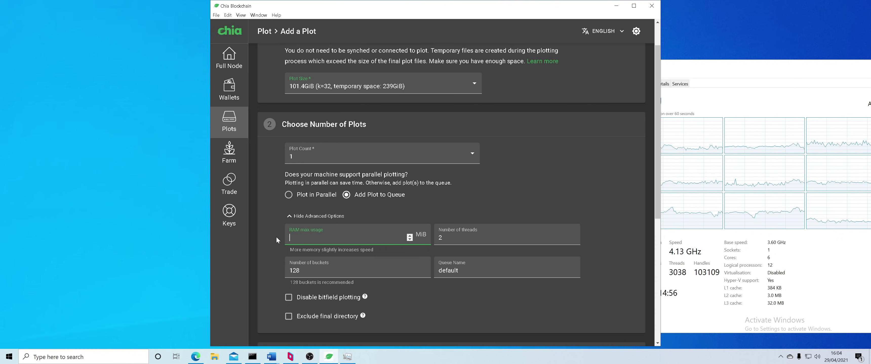
type("3800")
key("Tab")
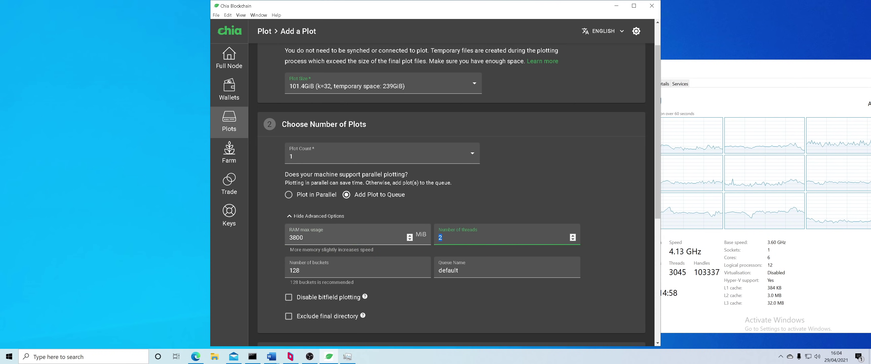
key("Tab")
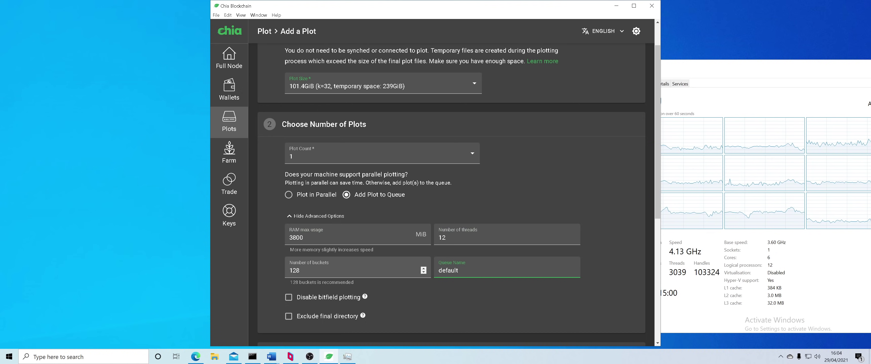
- Set the plot count to 10
scroll(337, 189, "up", 1)
left_click(332, 196)
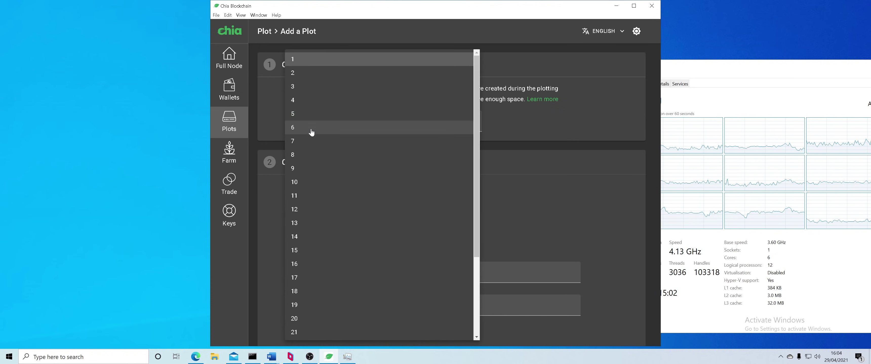
left_click(307, 182)
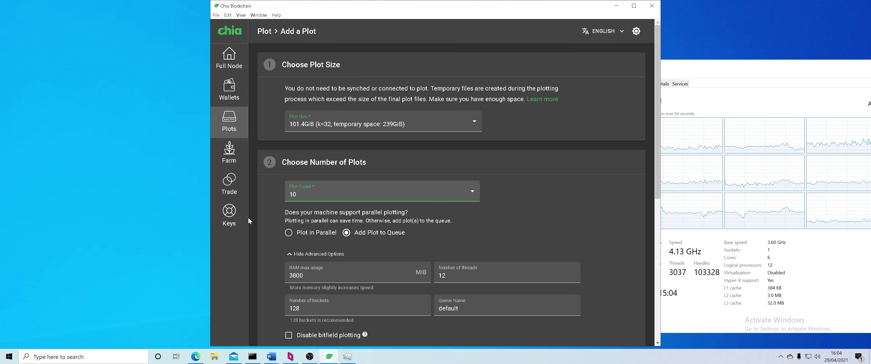
scroll(271, 224, "down", 5)
- Select the Temp (E:) drive as the temporary folder instead of K:\plots
left_click(321, 259)
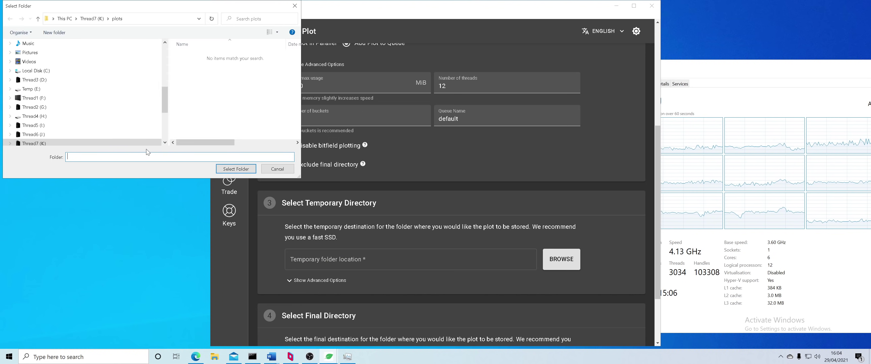
left_click(236, 169)
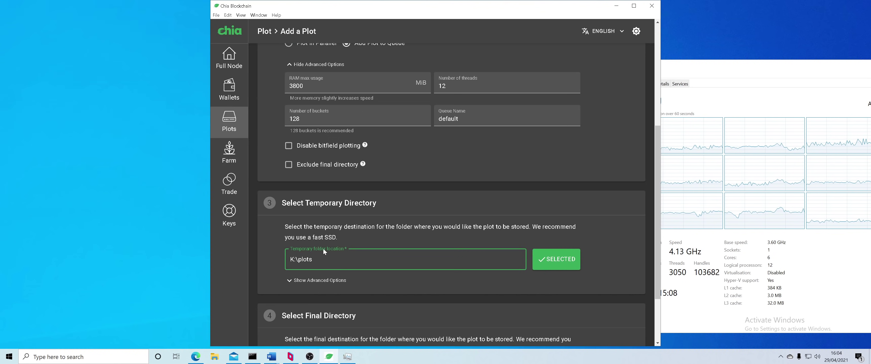
left_click(323, 252)
left_click(31, 89)
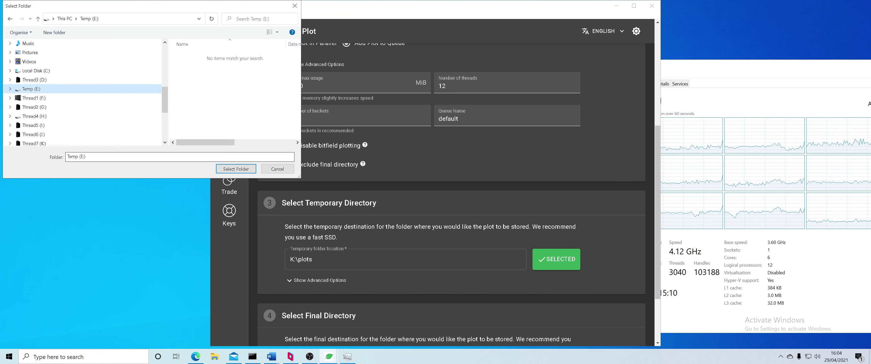
left_click(236, 169)
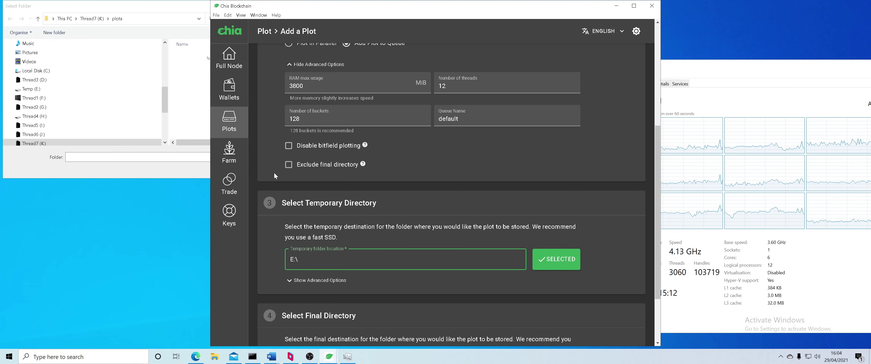
- Select K:\plots on Thread7 as the final folder and review the form
scroll(274, 176, "down", 2)
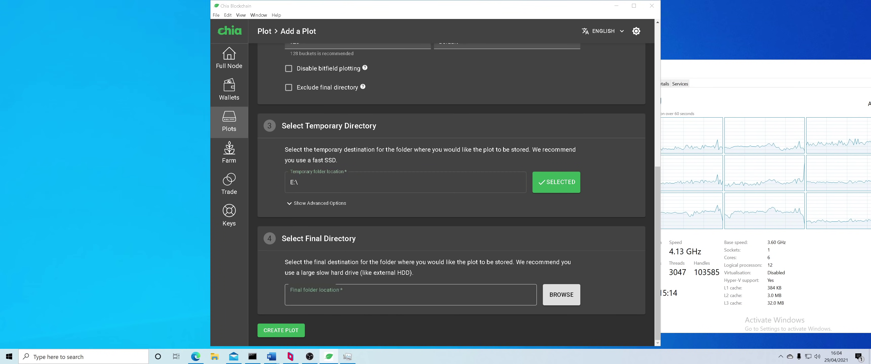
left_click(324, 295)
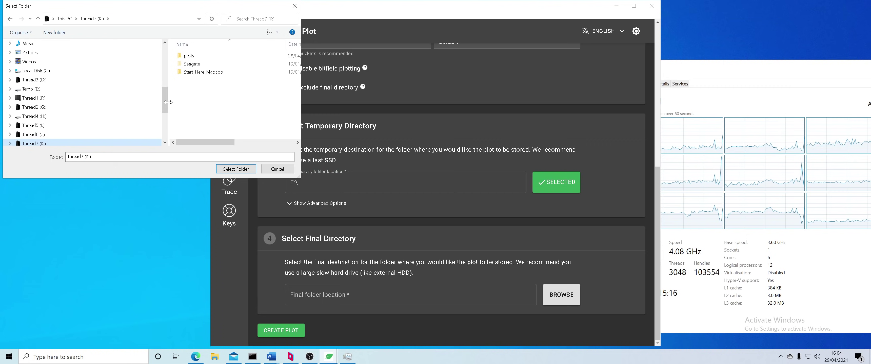
left_click(189, 56)
left_click(236, 169)
scroll(276, 248, "up", 5)
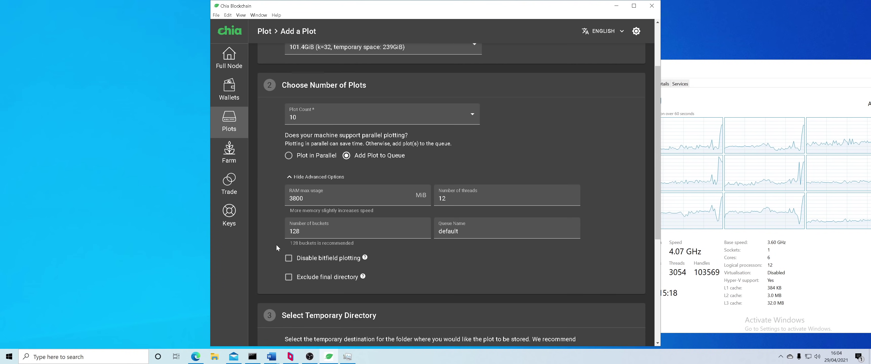
scroll(275, 237, "up", 1)
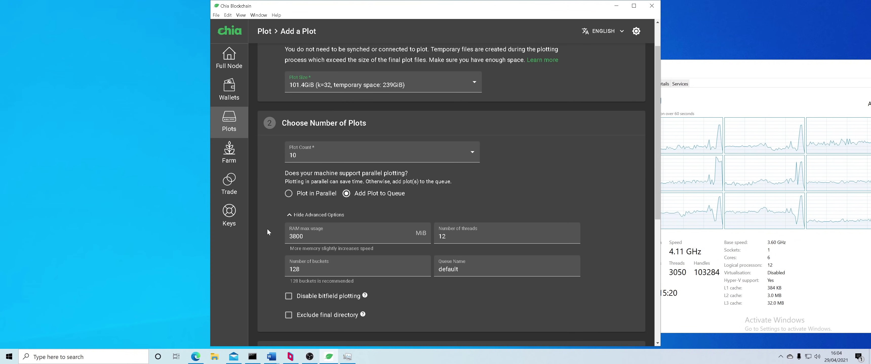
scroll(266, 226, "down", 6)
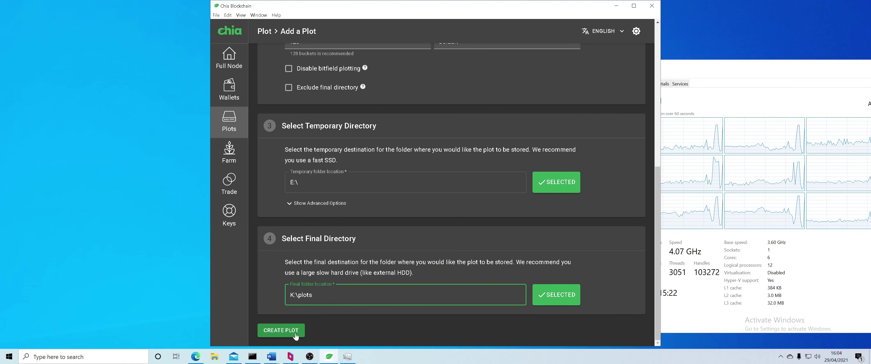
- Create the 10 queued k=32 plots and scroll through the updated plot list
left_click(281, 330)
scroll(442, 292, "down", 3)
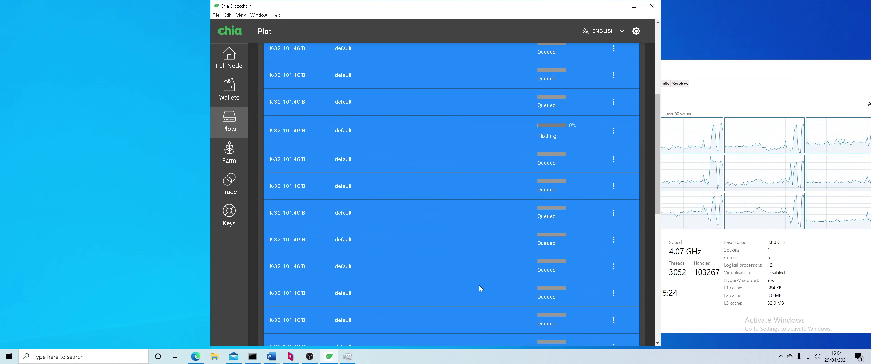
scroll(508, 264, "up", 3)
scroll(531, 240, "up", 1)
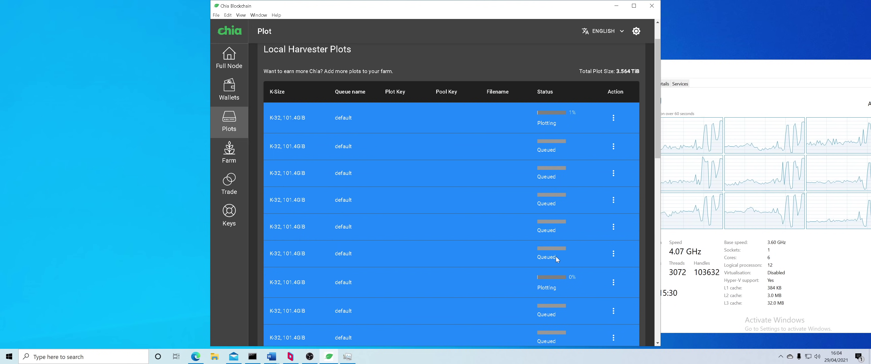
left_click_drag(556, 257, 542, 130)
double_click(567, 273)
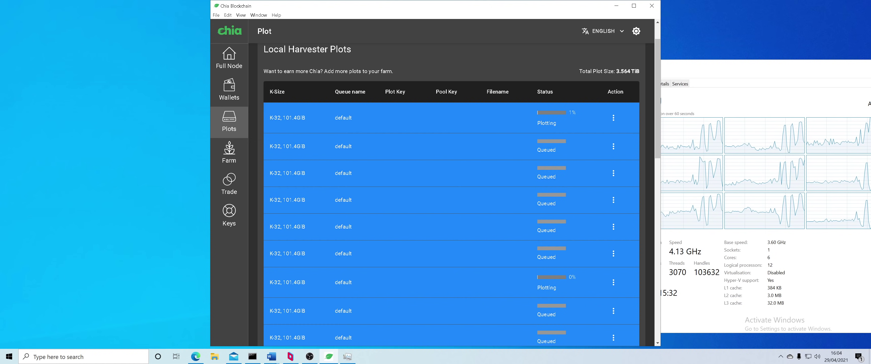
left_click(580, 246)
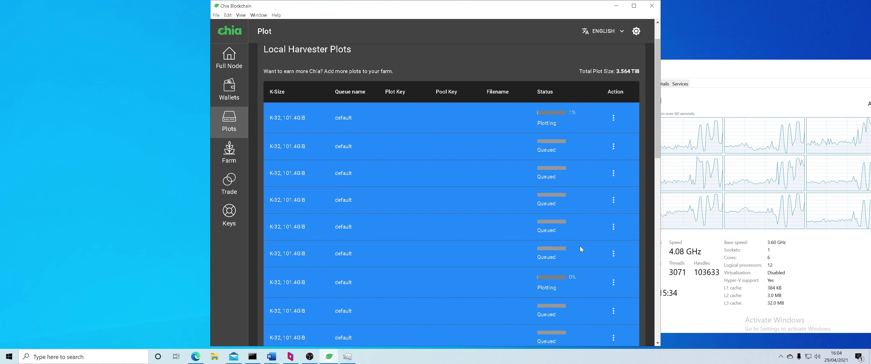
scroll(577, 150, "up", 1)
scroll(570, 225, "down", 2)
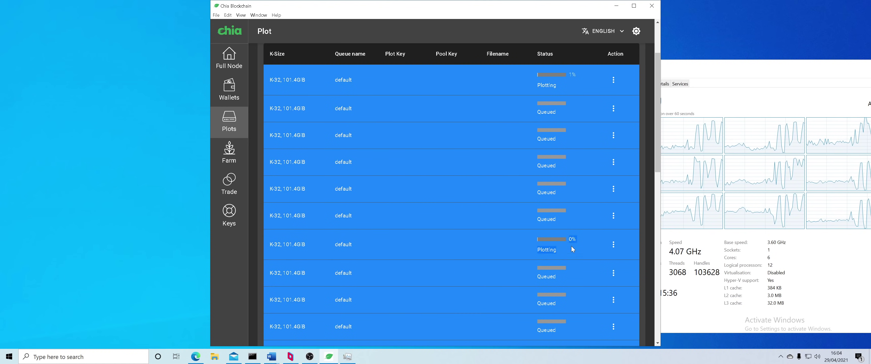
left_click(564, 253)
left_click(563, 249)
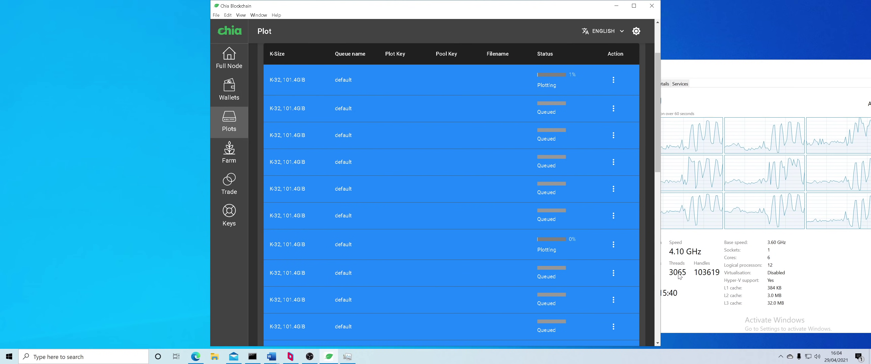
- Bring Task Manager over the plot list to check CPU load, then move it back right
left_click(664, 121)
left_click_drag(606, 66, 428, 60)
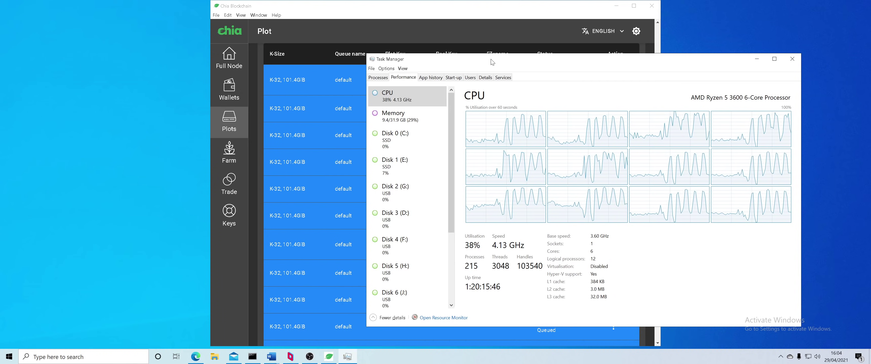
left_click_drag(492, 61, 759, 75)
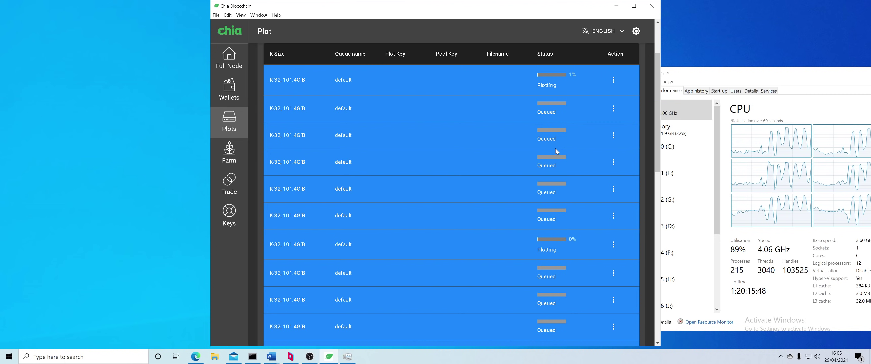
- View the first plot's plotting log from its action menu, then close it
left_click(613, 80)
left_click(587, 91)
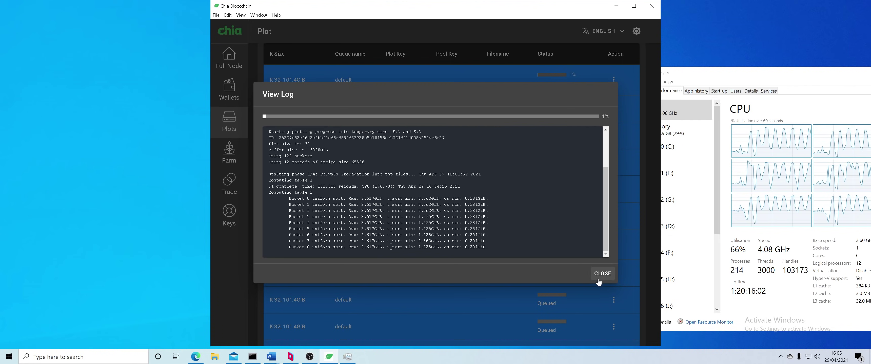
left_click(599, 273)
- Start another plot, reveal the advanced options and set the plot count to 10
scroll(577, 205, "up", 5)
left_click(605, 62)
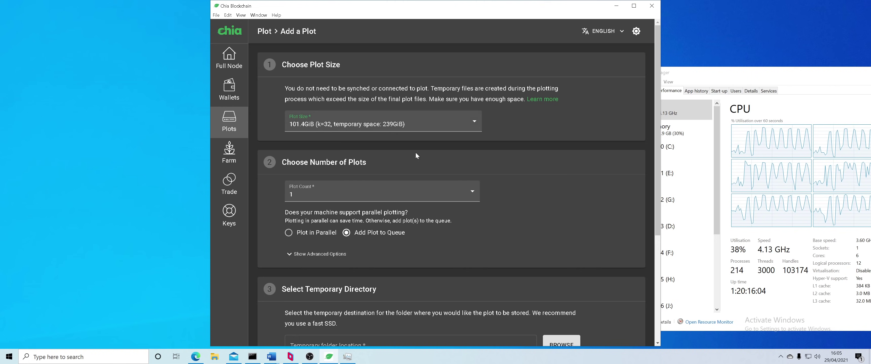
scroll(350, 240, "down", 1)
scroll(350, 241, "down", 2)
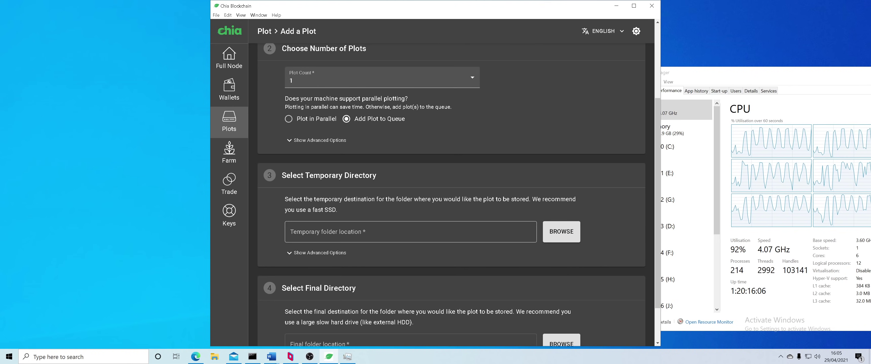
left_click(331, 140)
scroll(331, 140, "up", 1)
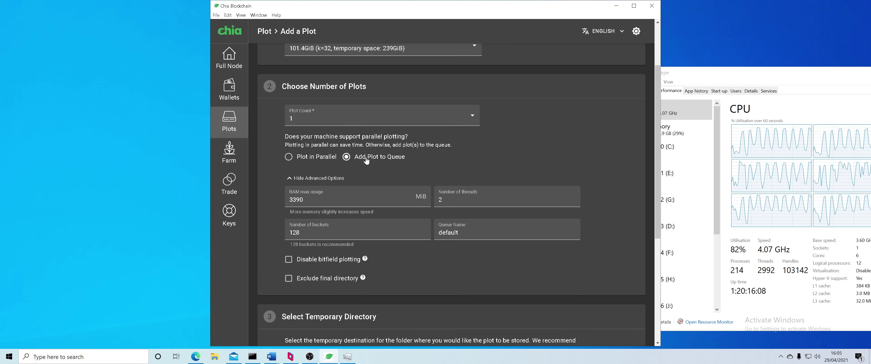
left_click(338, 119)
left_click(319, 185)
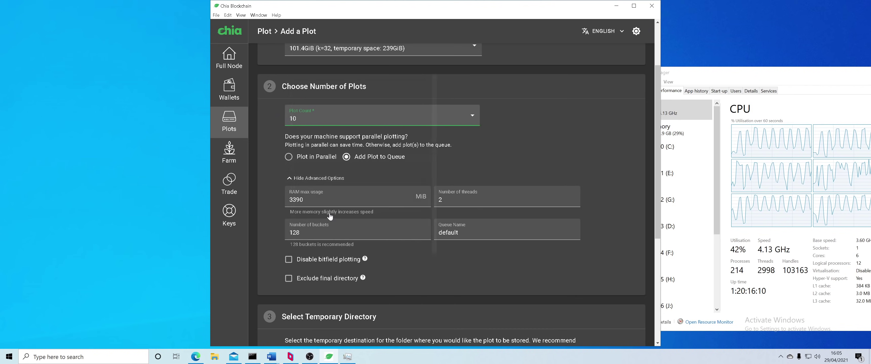
- Set RAM usage to 3800 MiB and threads to 12
double_click(297, 200)
type("3800")
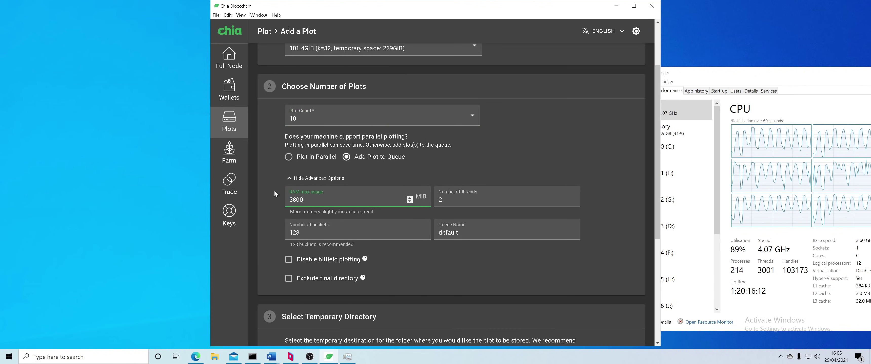
key("Tab")
type("12")
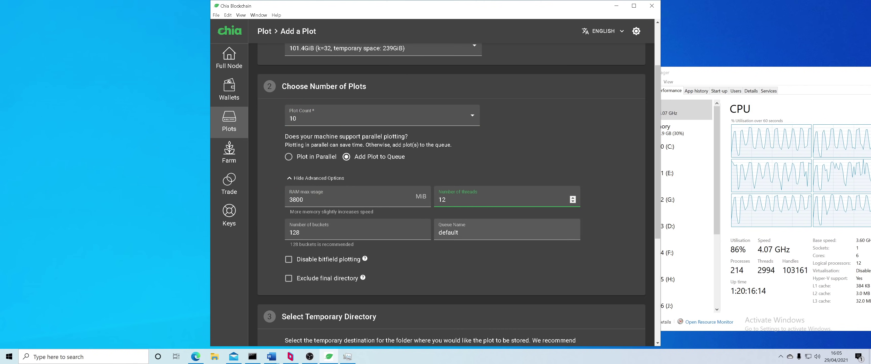
- Confirm Temp (E:) as the temporary folder
scroll(437, 249, "down", 2)
left_click(561, 297)
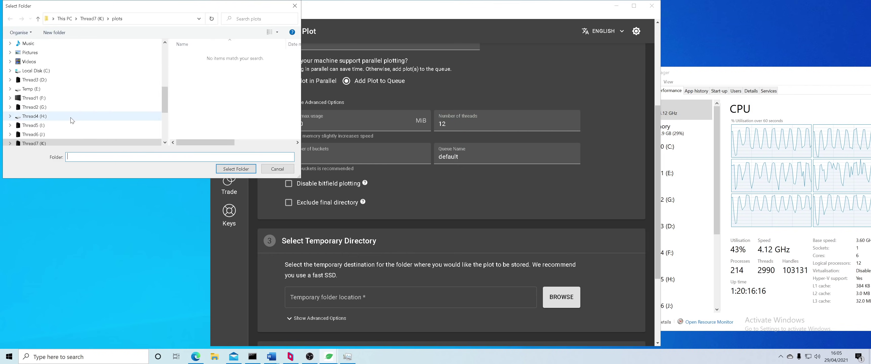
left_click(236, 169)
- Select the Plots folder on Thread1 (F:) as the final folder
scroll(406, 294, "down", 3)
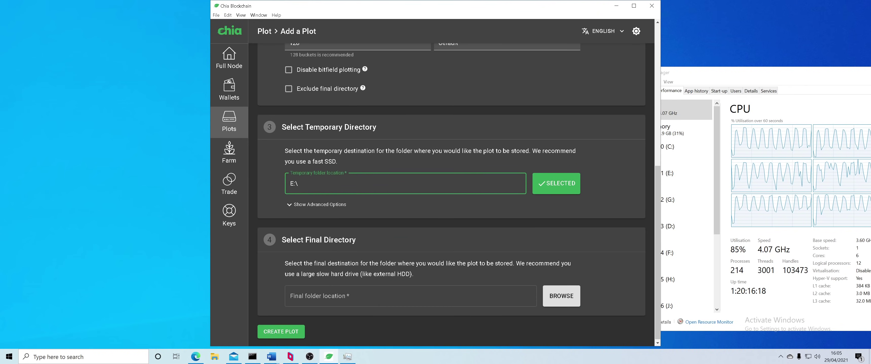
left_click(405, 295)
scroll(97, 140, "down", 1)
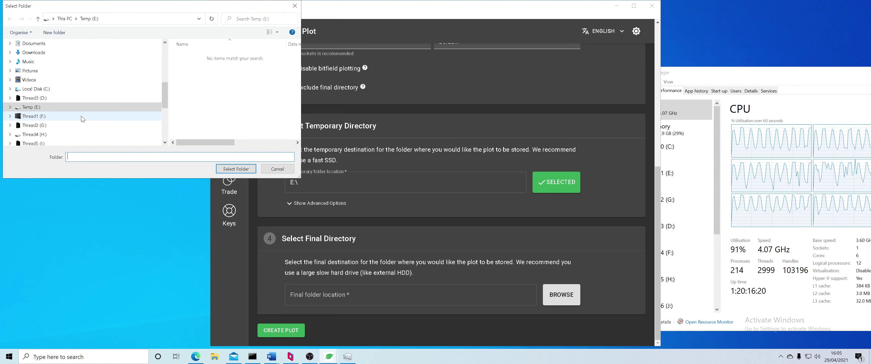
left_click(83, 117)
double_click(196, 71)
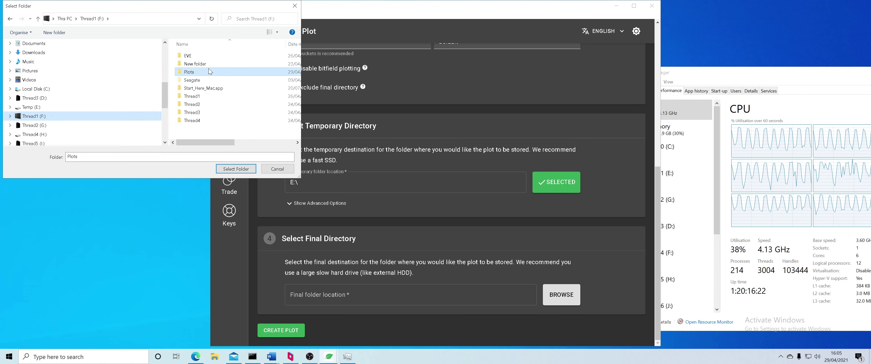
left_click(227, 170)
scroll(304, 135, "up", 5)
- Review the plot count choices and check the drives under This PC in File Explorer
left_click(313, 88)
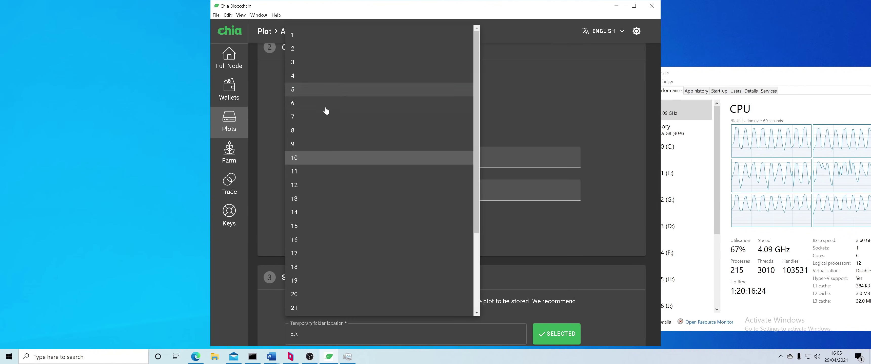
key("super+e")
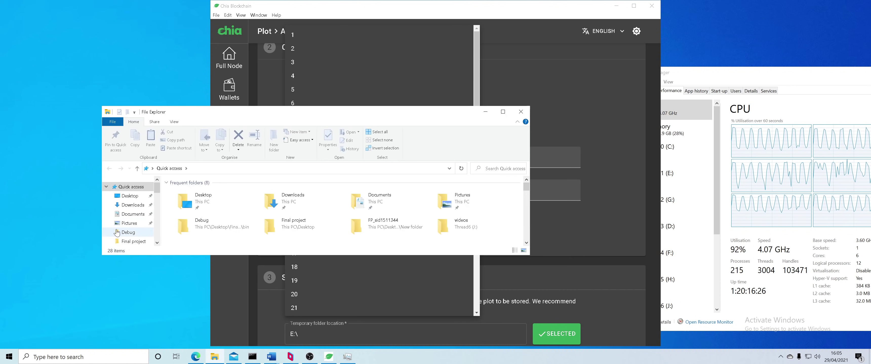
scroll(128, 219, "down", 5)
left_click(126, 214)
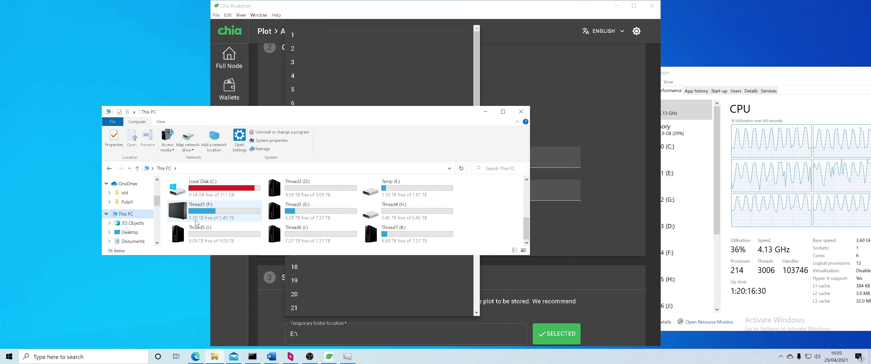
- Pick the number of plots and review the form with F:\Plots as final directory
scroll(338, 306, "down", 3)
left_click(276, 305)
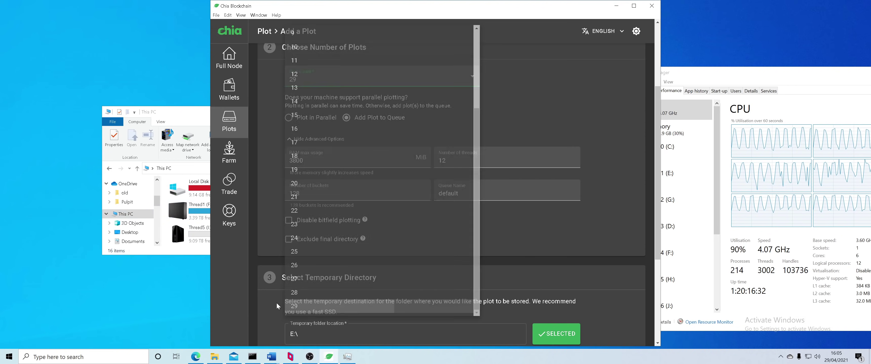
scroll(288, 304, "up", 3)
scroll(307, 338, "down", 7)
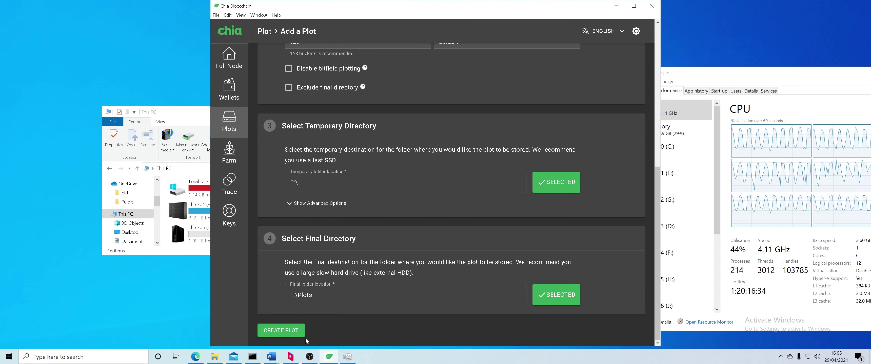
- Create the new batch of queued plots and scroll through the plotting and queued entries
left_click(301, 334)
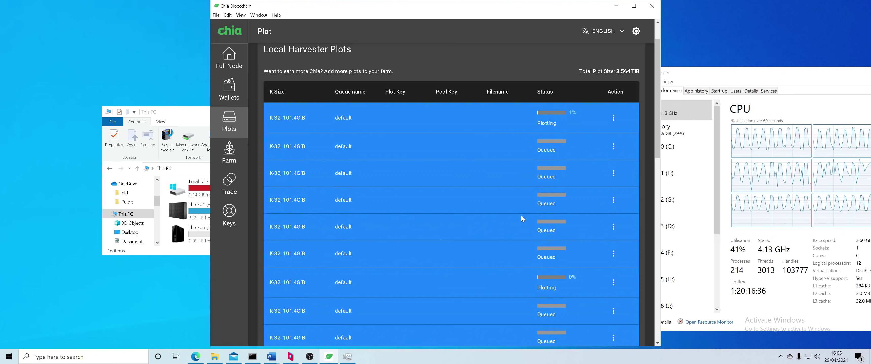
scroll(522, 216, "down", 3)
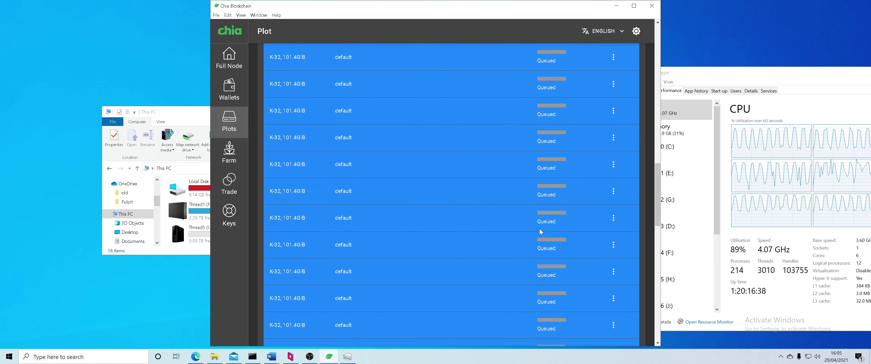
scroll(540, 230, "down", 3)
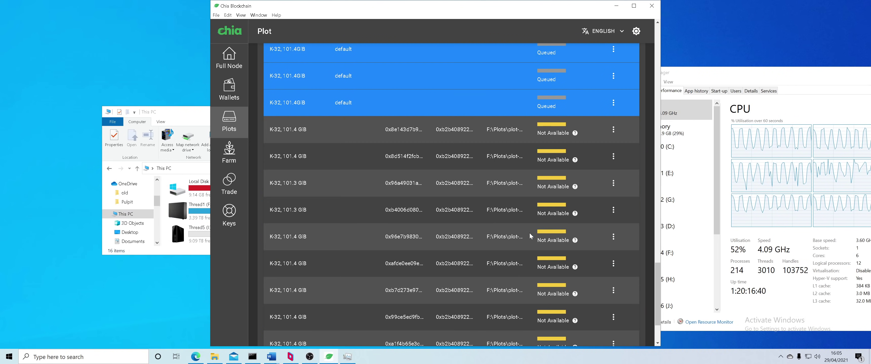
scroll(530, 233, "up", 5)
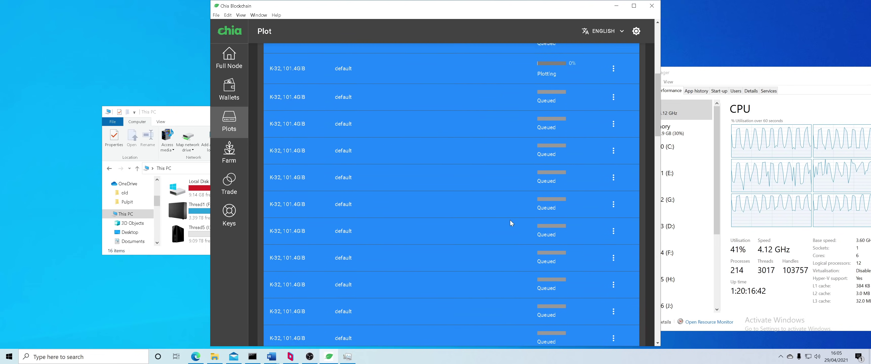
scroll(511, 223, "down", 5)
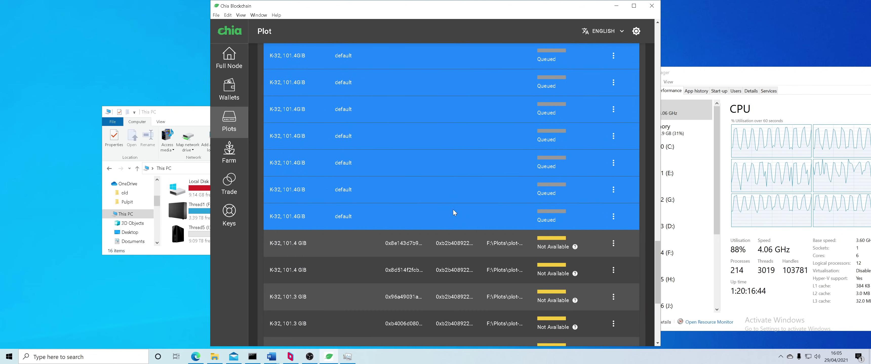
scroll(454, 213, "down", 3)
- Open the Full Node page and highlight its Not Synced status
left_click(229, 59)
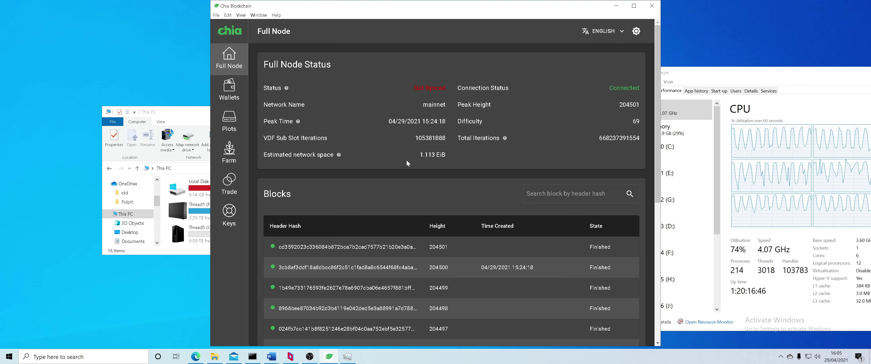
left_click_drag(405, 90, 446, 91)
left_click_drag(263, 64, 309, 68)
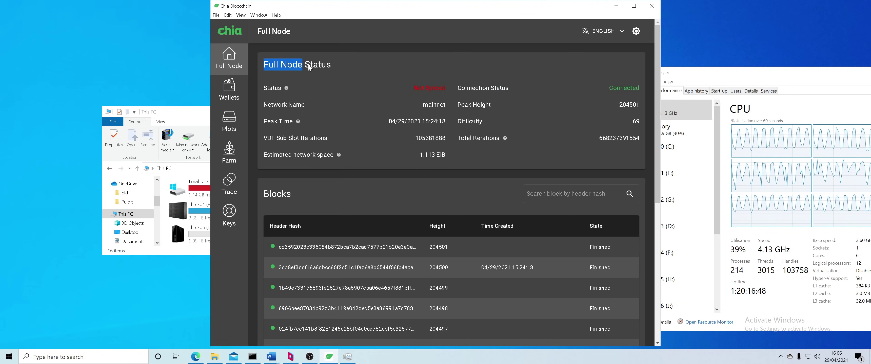
left_click_drag(423, 89, 446, 88)
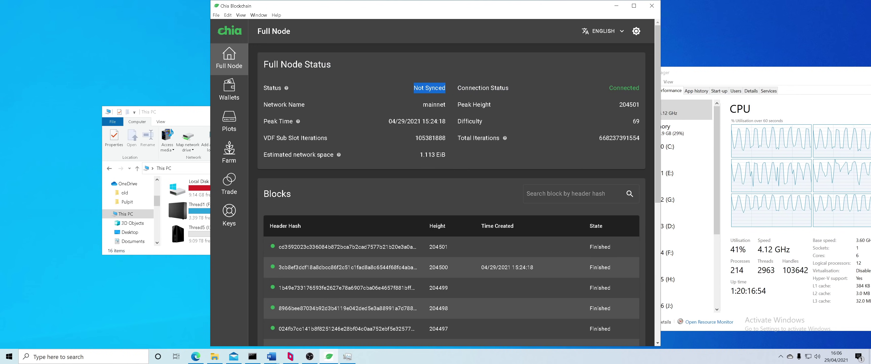
- Scroll through the plot list, then return to the Full Node status page
left_click(228, 122)
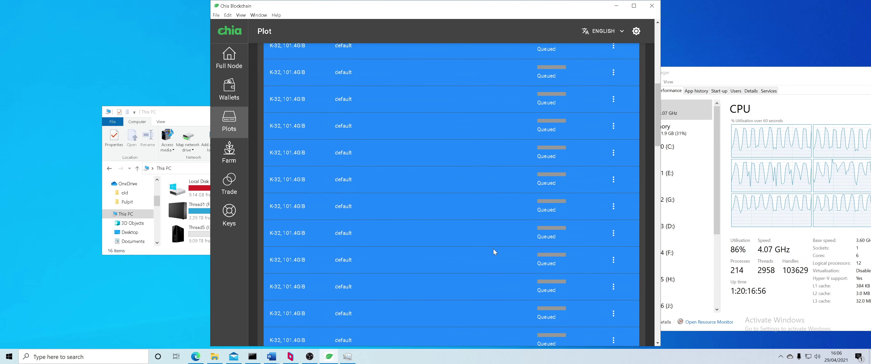
scroll(493, 253, "down", 5)
scroll(540, 260, "down", 3)
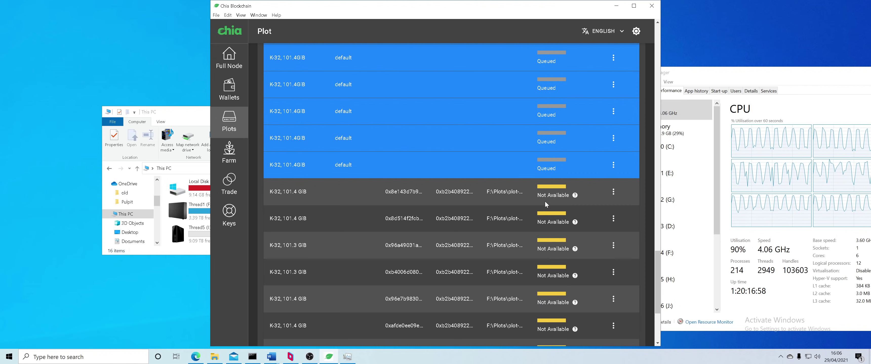
left_click(229, 59)
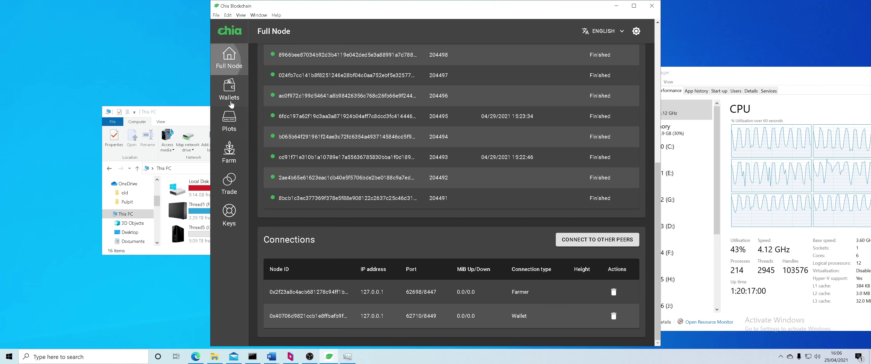
left_click(229, 122)
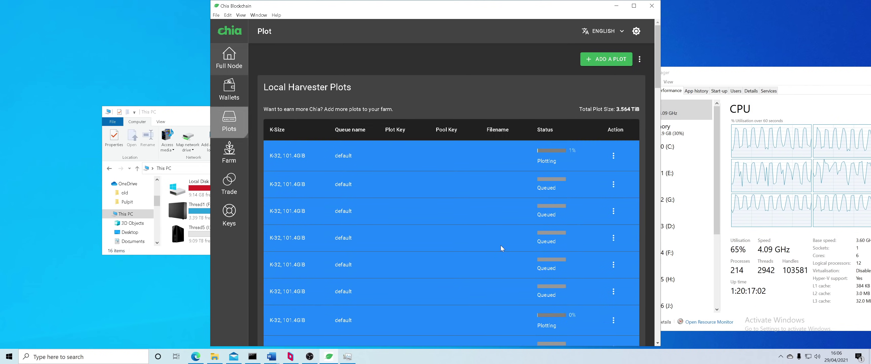
scroll(521, 248, "down", 5)
scroll(558, 220, "down", 5)
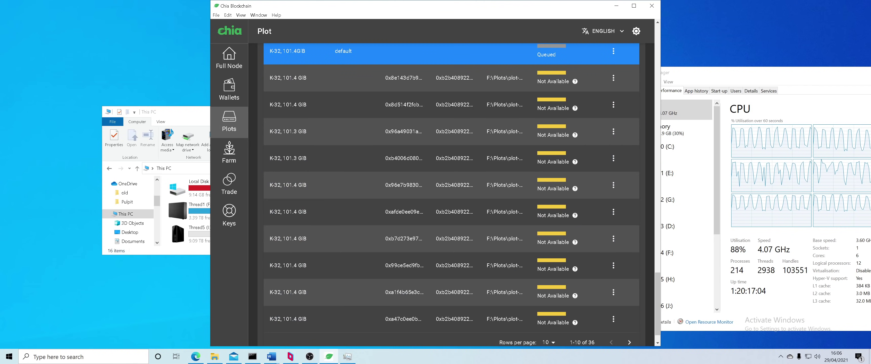
double_click(557, 215)
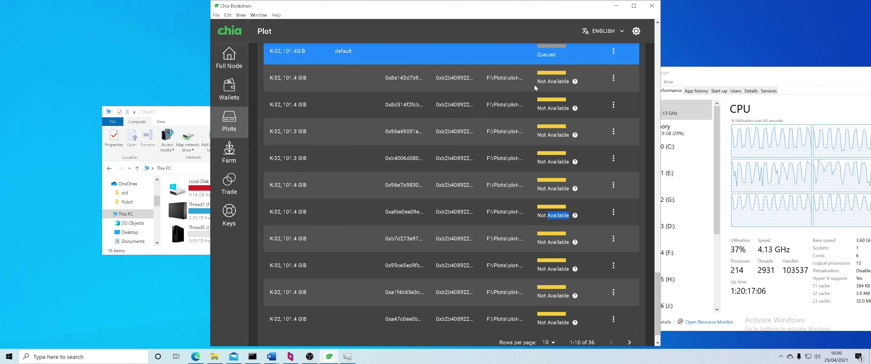
triple_click(558, 82)
scroll(558, 105, "up", 1)
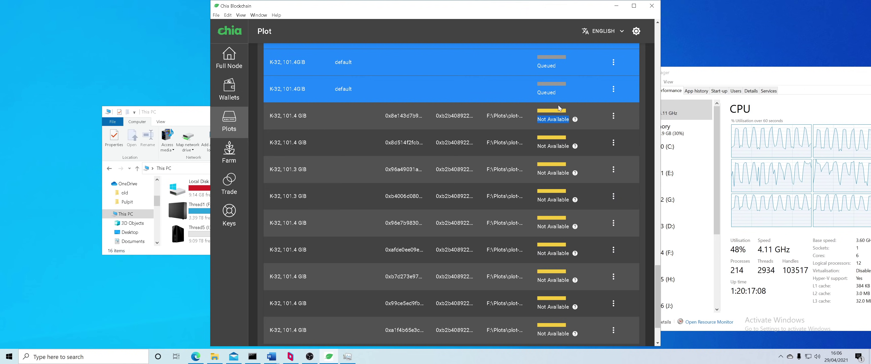
scroll(507, 213, "up", 4)
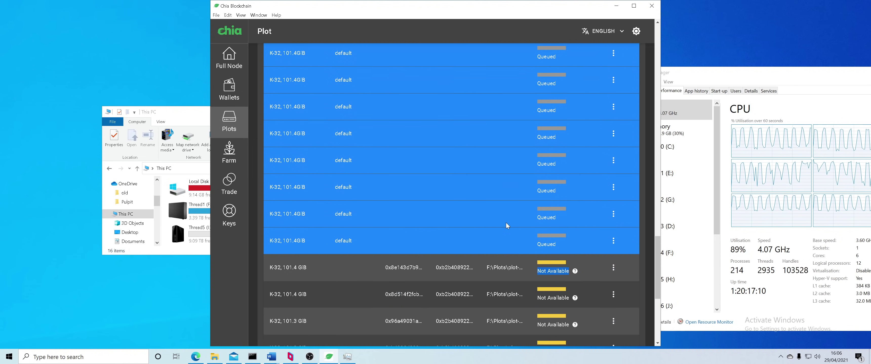
scroll(522, 238, "up", 5)
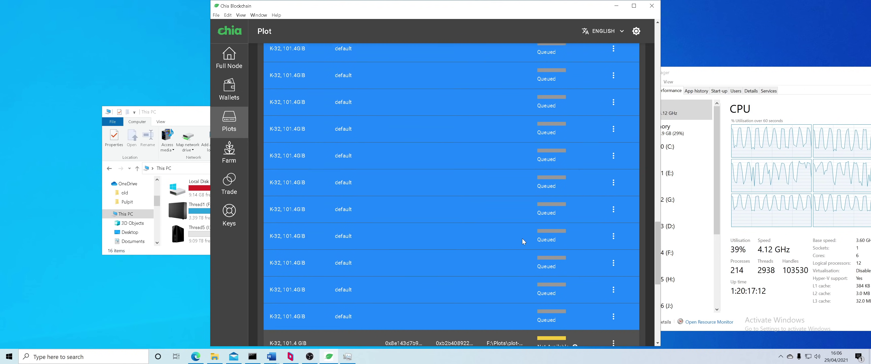
scroll(515, 274, "up", 7)
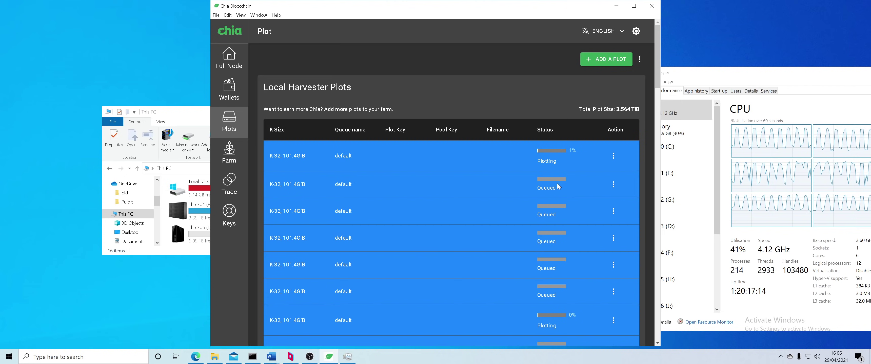
scroll(492, 269, "down", 5)
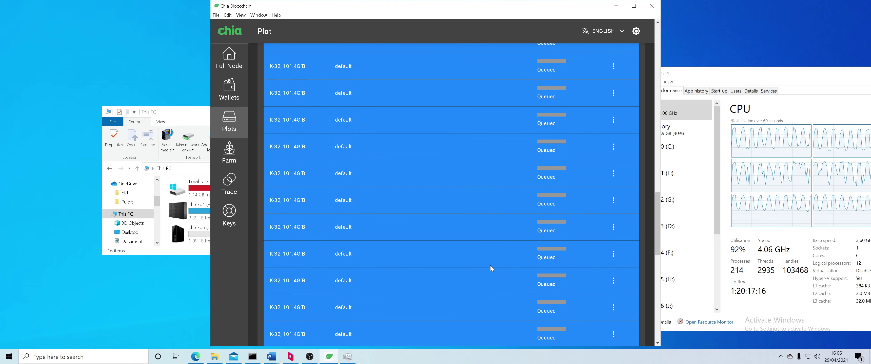
left_click(226, 165)
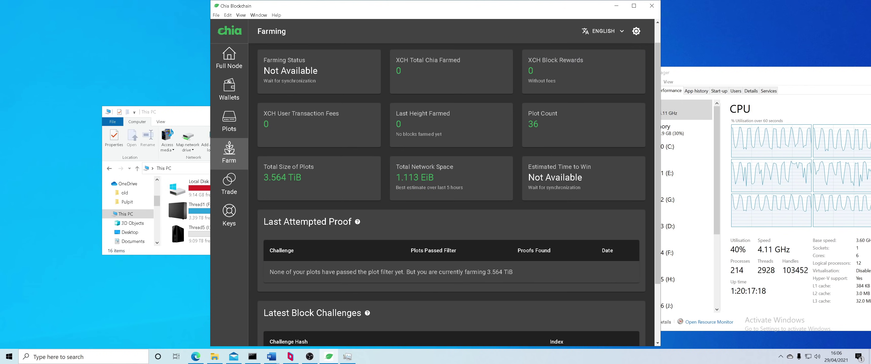
scroll(584, 181, "up", 1)
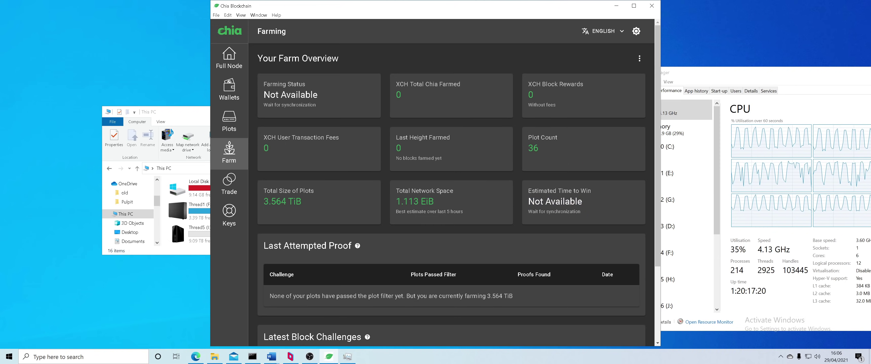
- Read the first plot's log, highlighting the Bucket 8 and Bucket 21 lines, then close it
left_click(229, 122)
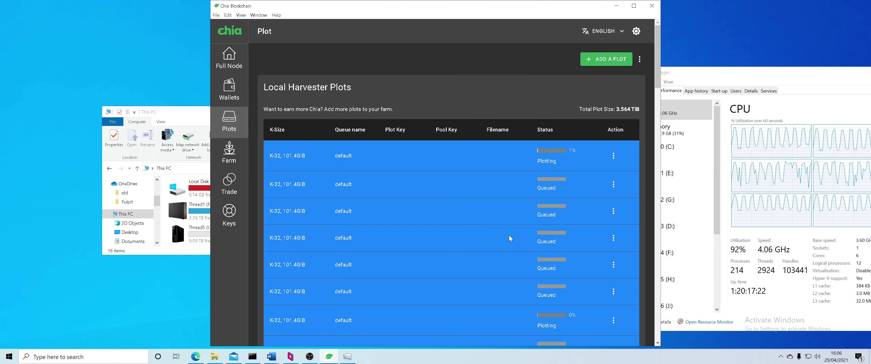
left_click(613, 156)
left_click(618, 196)
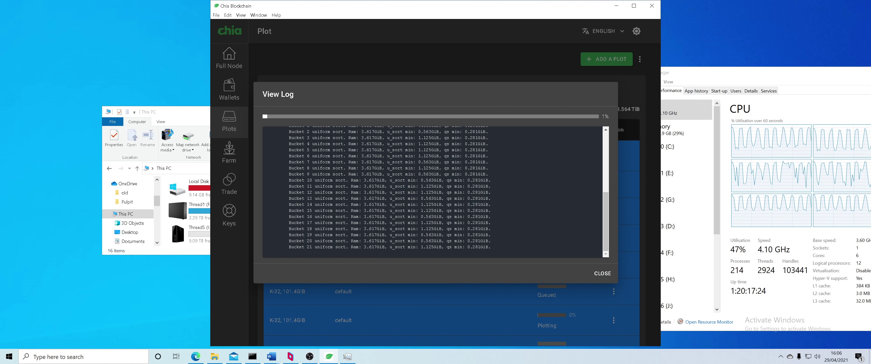
left_click_drag(289, 168, 467, 168)
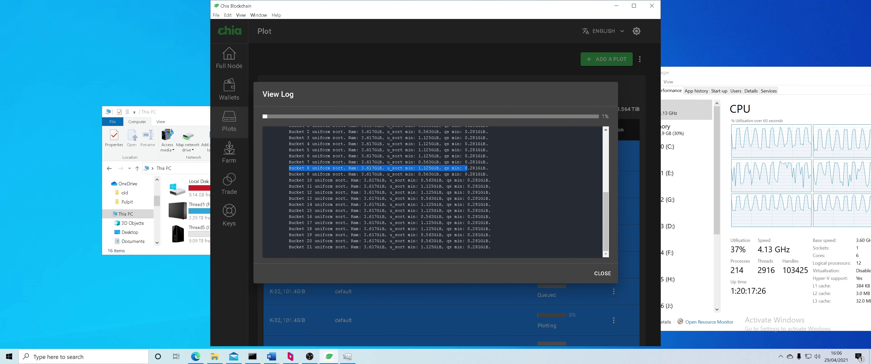
left_click_drag(288, 247, 495, 247)
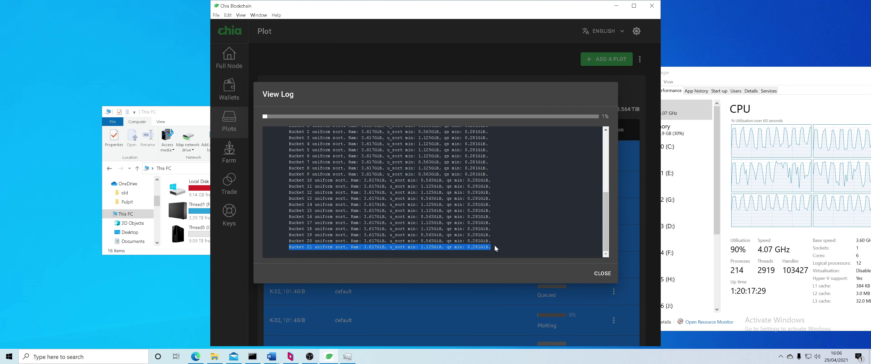
left_click(604, 278)
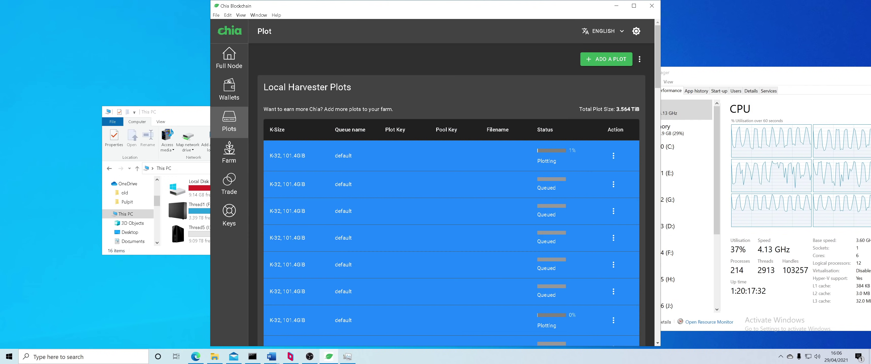
- Recheck the first plot's log, then place Task Manager over the Chia window
left_click(613, 156)
left_click(609, 153)
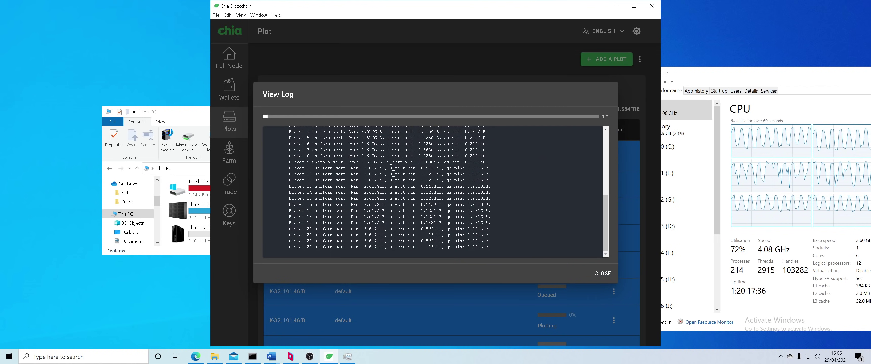
left_click(602, 274)
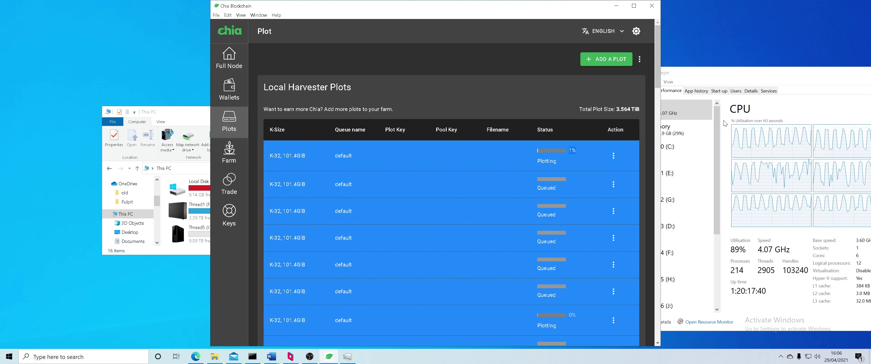
left_click_drag(777, 72, 611, 62)
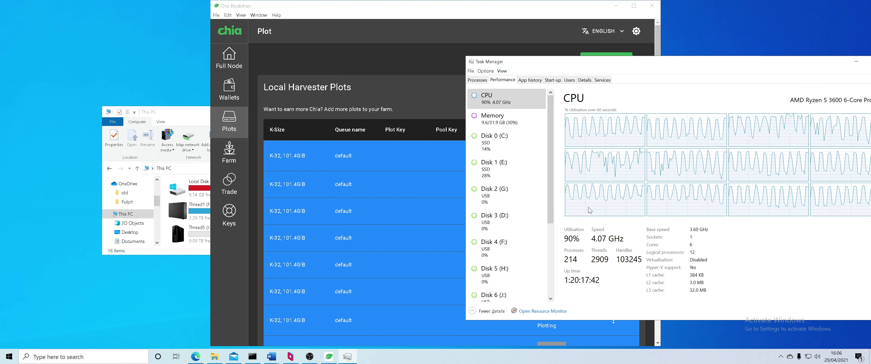
- Show Task Manager's memory details, then bring the Chia plot list forward and scroll it
left_click(502, 126)
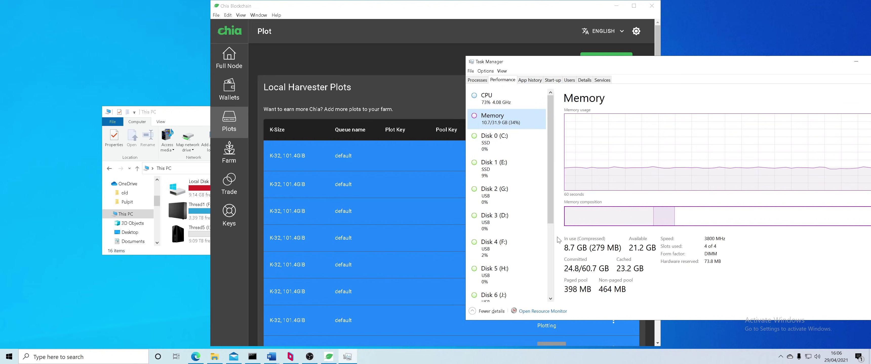
left_click_drag(514, 63, 668, 79)
left_click(524, 209)
scroll(524, 209, "down", 5)
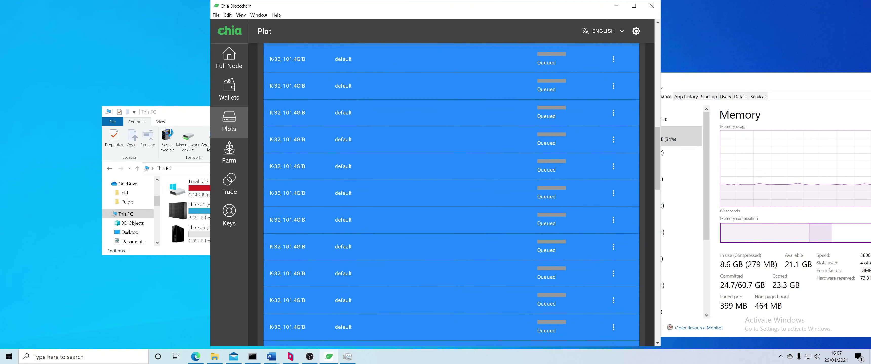
scroll(532, 229, "down", 10)
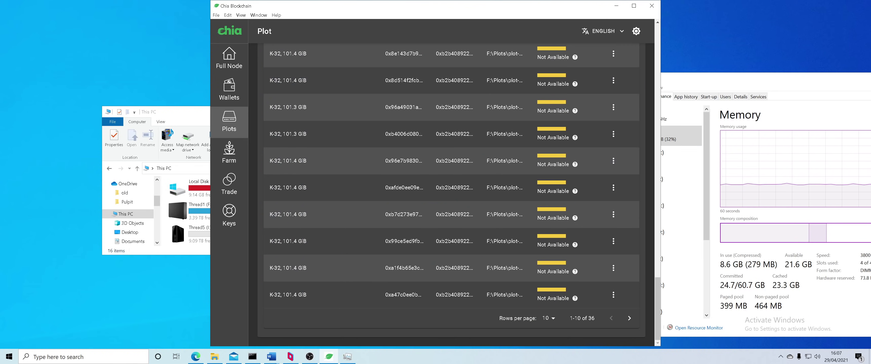
scroll(503, 283, "up", 15)
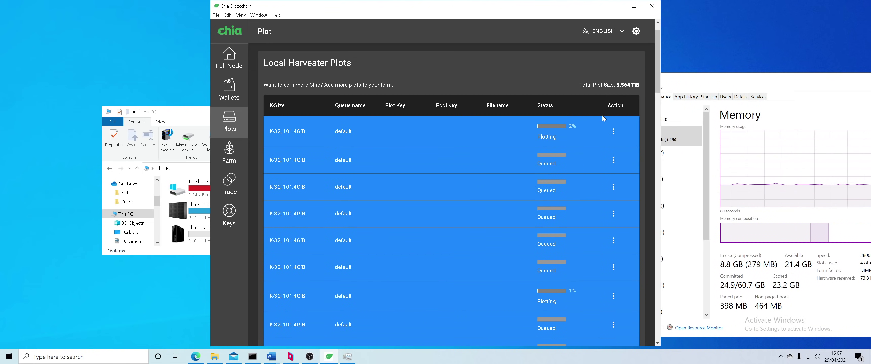
scroll(601, 108, "up", 1)
- Begin adding a plot, cancel the folder browse, and return to the plots list
left_click(606, 63)
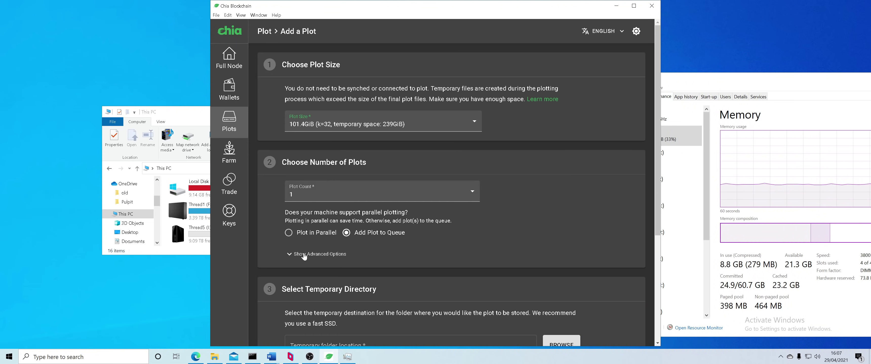
scroll(363, 258, "down", 4)
left_click(410, 307)
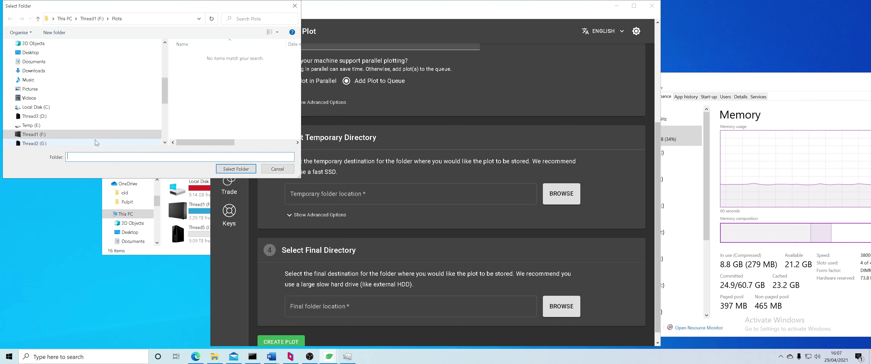
key("Escape")
scroll(439, 202, "up", 5)
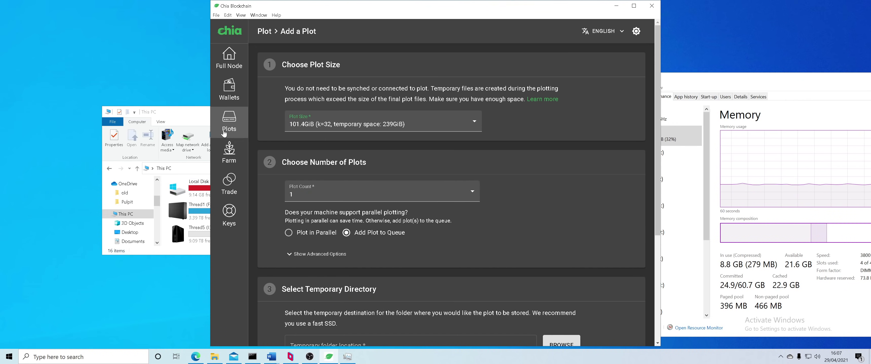
left_click(224, 134)
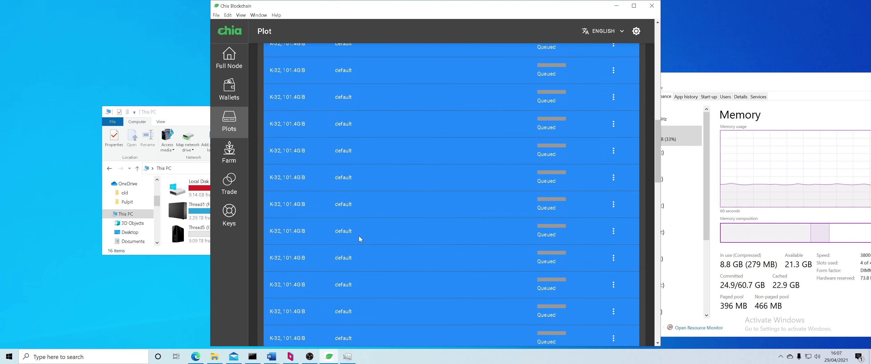
scroll(452, 239, "up", 2)
scroll(452, 239, "up", 3)
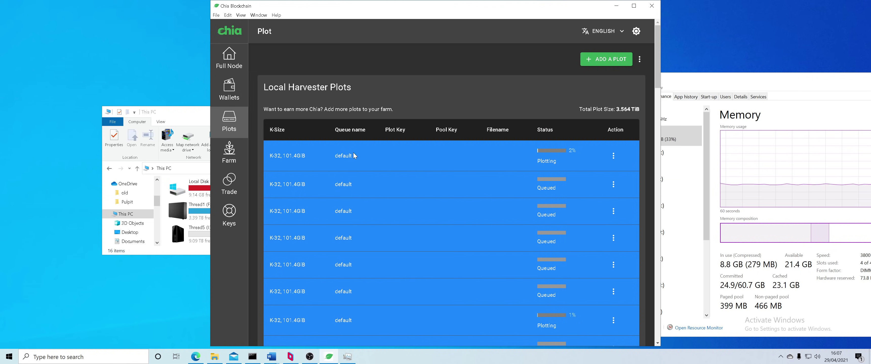
left_click_drag(354, 155, 342, 219)
scroll(353, 310, "down", 10)
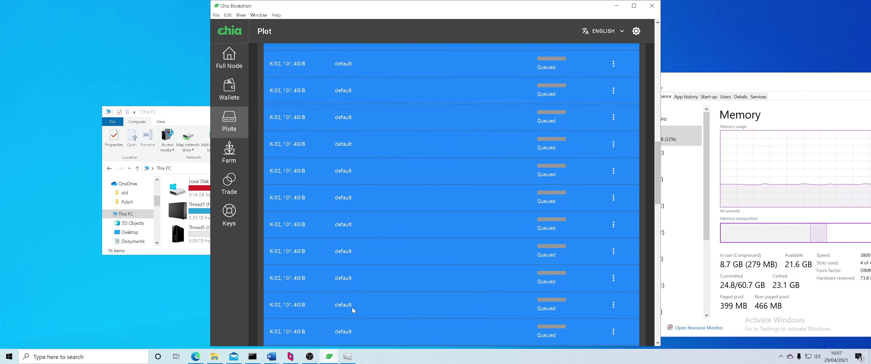
scroll(355, 309, "down", 1)
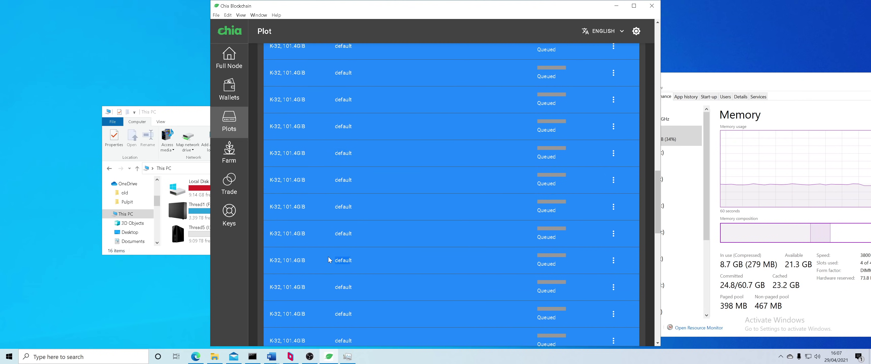
scroll(353, 293, "up", 10)
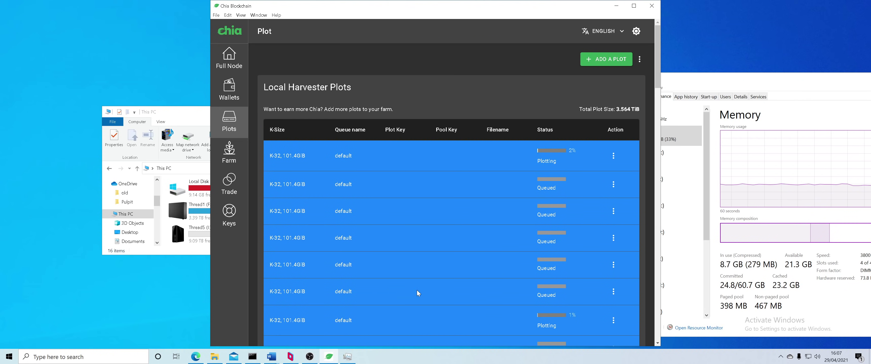
scroll(412, 280, "down", 5)
scroll(407, 208, "up", 1)
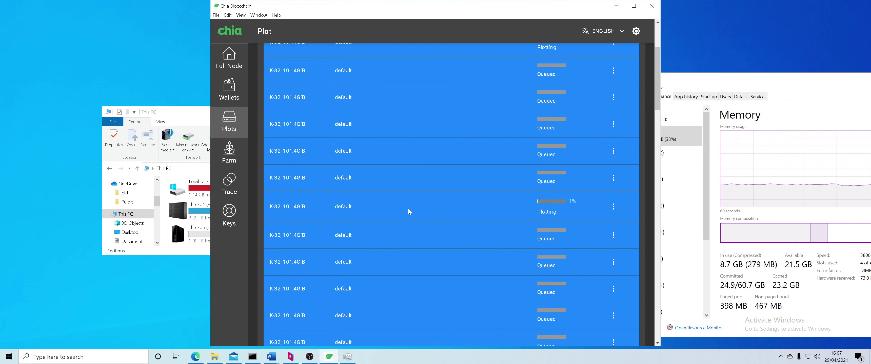
double_click(355, 178)
scroll(355, 190, "up", 3)
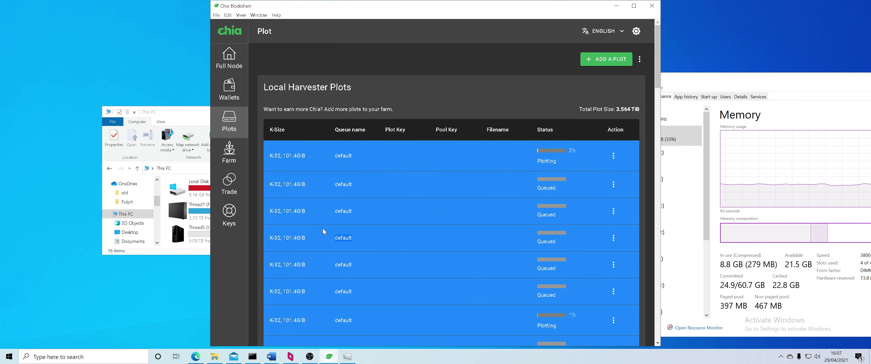
scroll(453, 240, "down", 3)
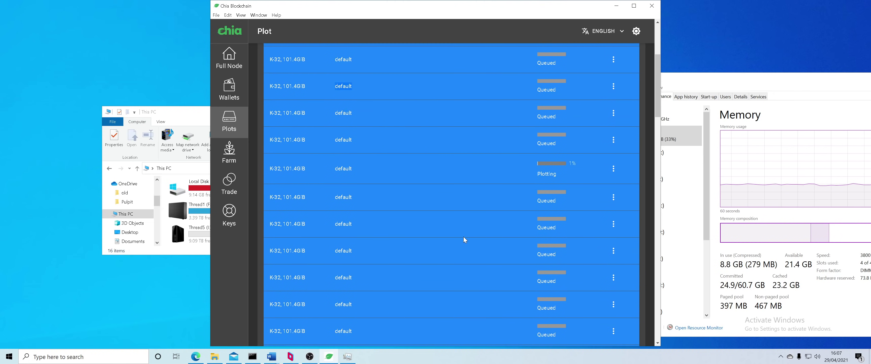
scroll(462, 236, "up", 2)
left_click(420, 194)
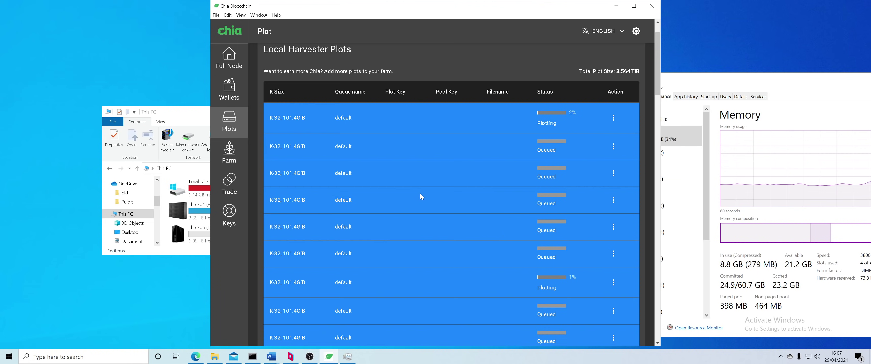
left_click(673, 169)
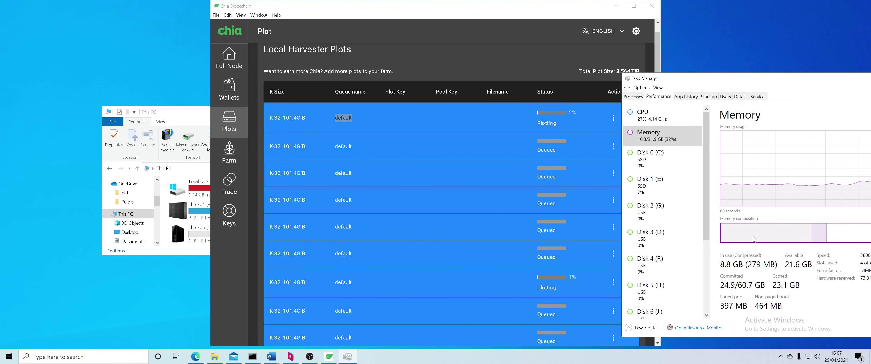
left_click(411, 199)
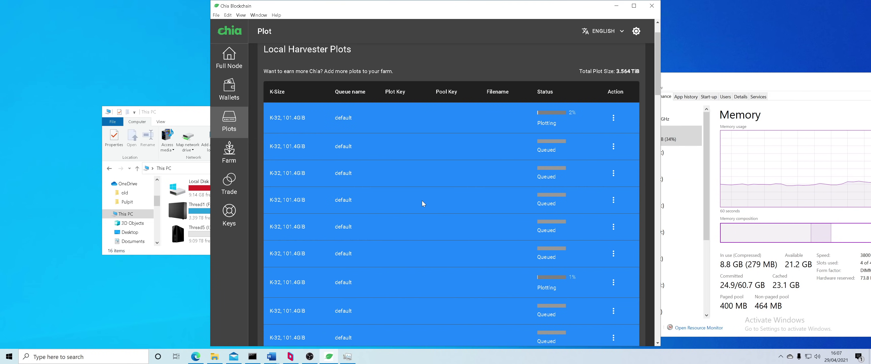
scroll(415, 205, "up", 2)
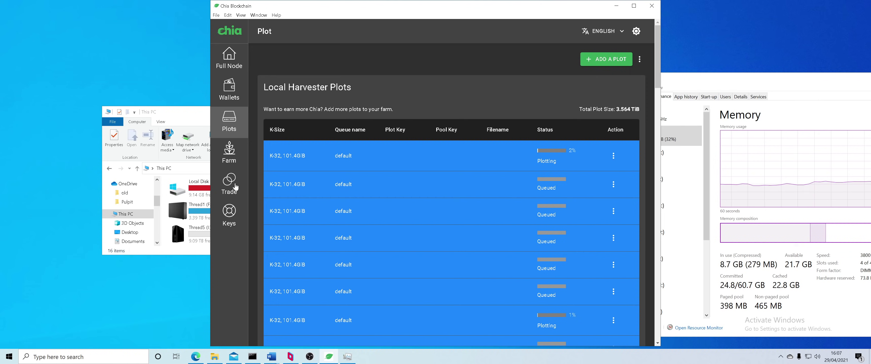
left_click(347, 356)
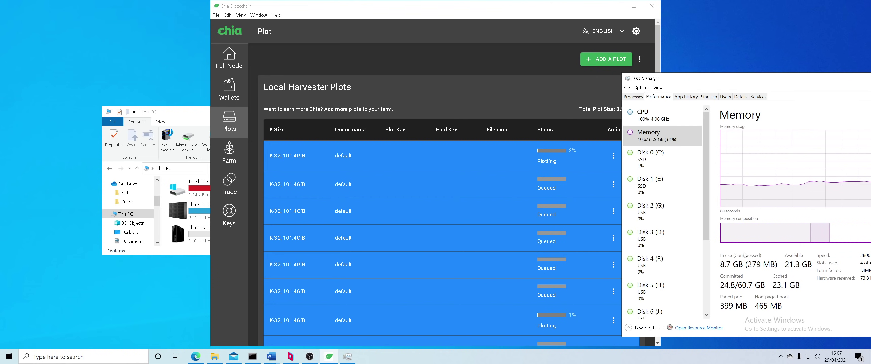
left_click(333, 348)
scroll(495, 182, "down", 1)
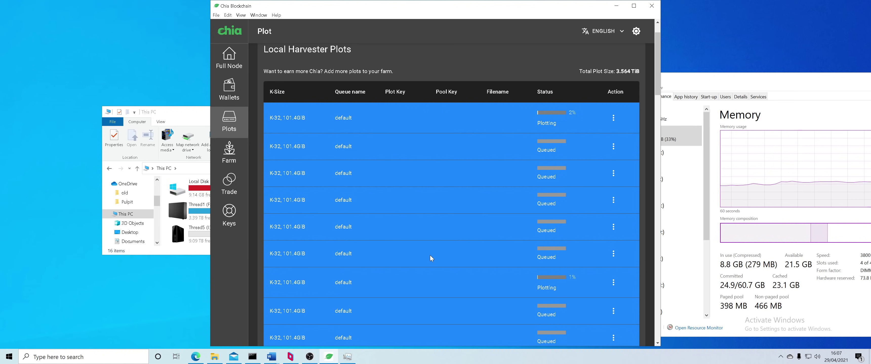
scroll(433, 256, "up", 1)
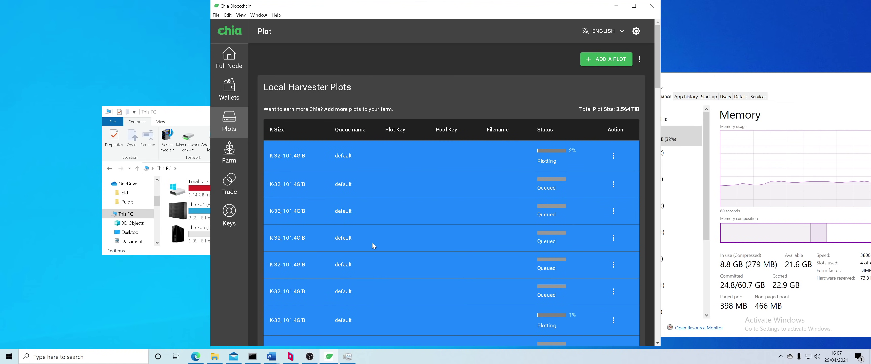